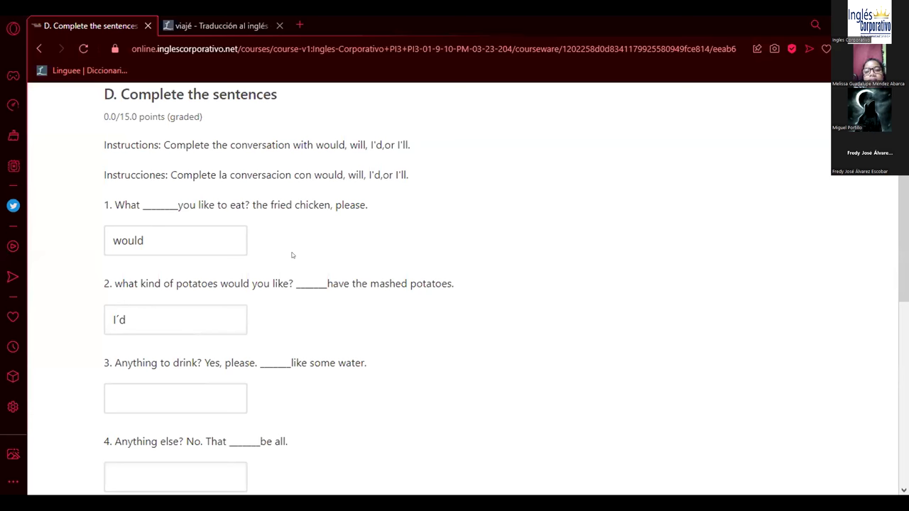
Step: Fill the blank of sentence 3, about something to drink, with "i´ll"
scroll(291, 255, down, 1)
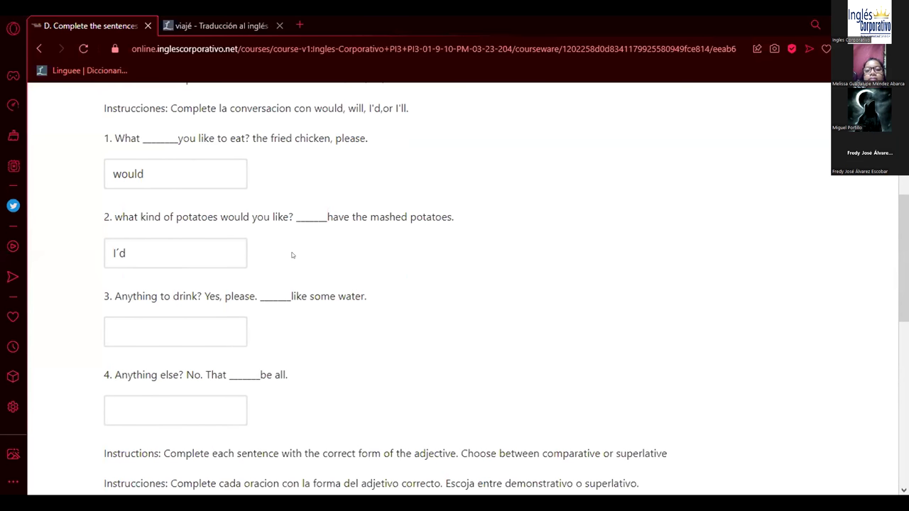
scroll(220, 265, down, 1)
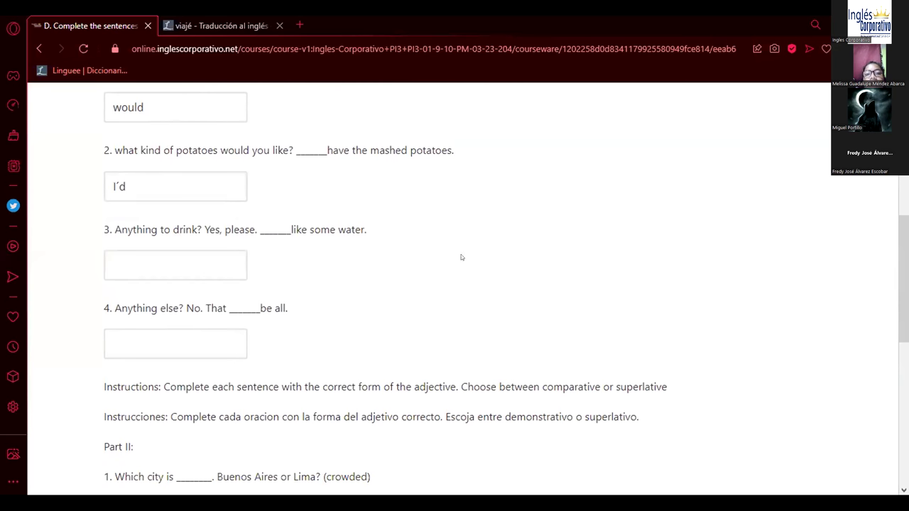
click(219, 254)
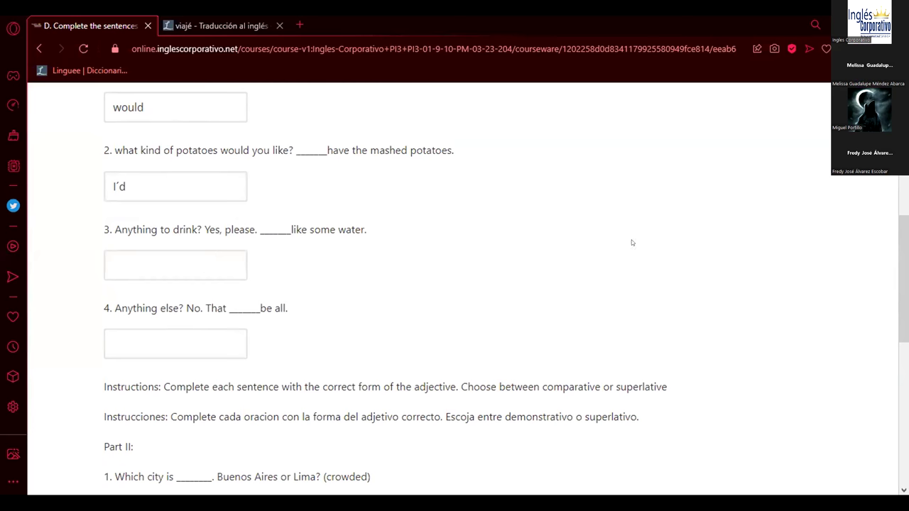
click(536, 94)
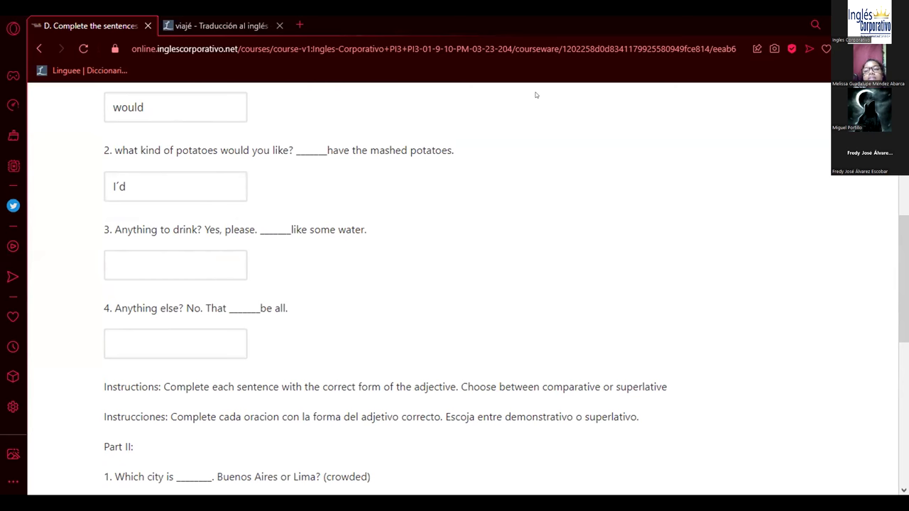
click(229, 254)
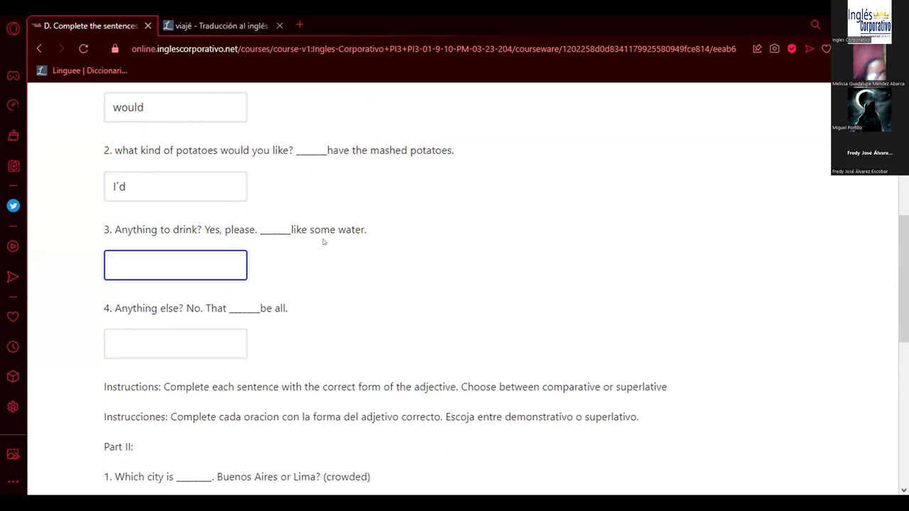
text(i´ll)
Step: Fill the blank of sentence 4, "Anything else?", with "will"
click(176, 331)
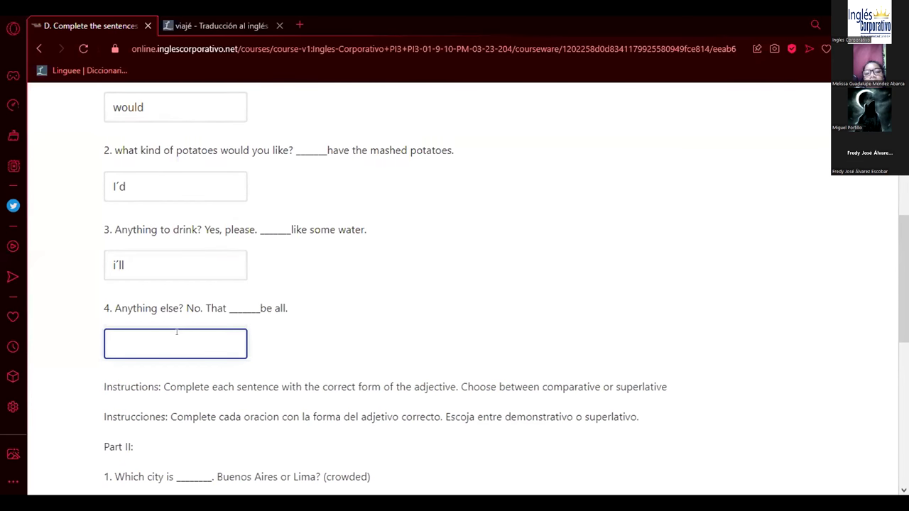
text(´ll)
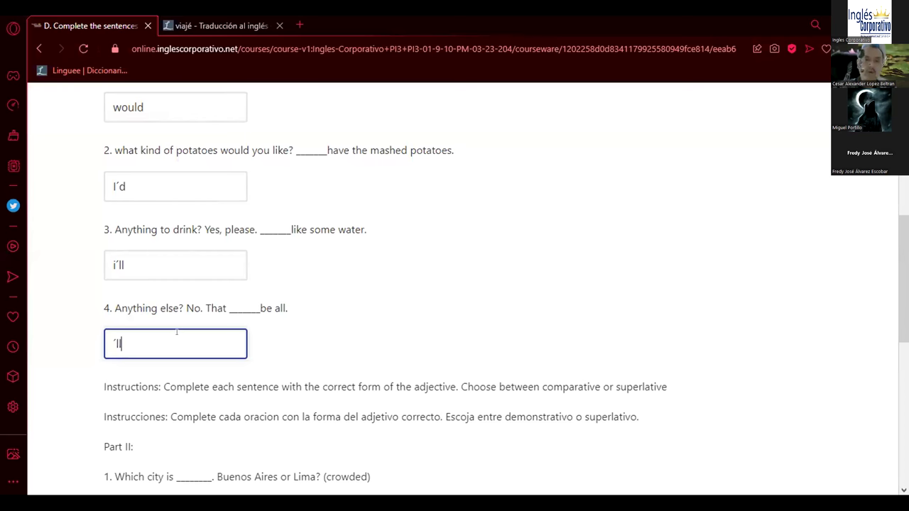
key(BackSpace)
key(BackSpace)
key(BackSpace)
text(will)
scroll(304, 318, up, 3)
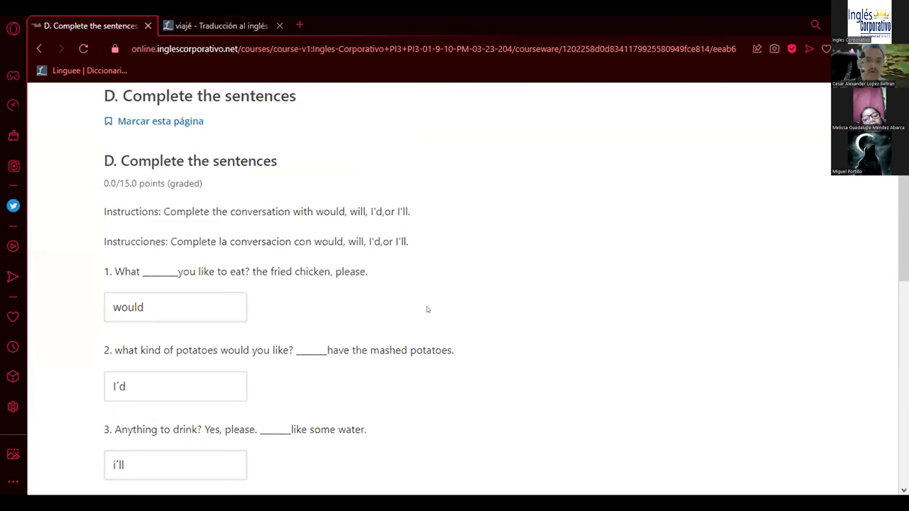
text(will)
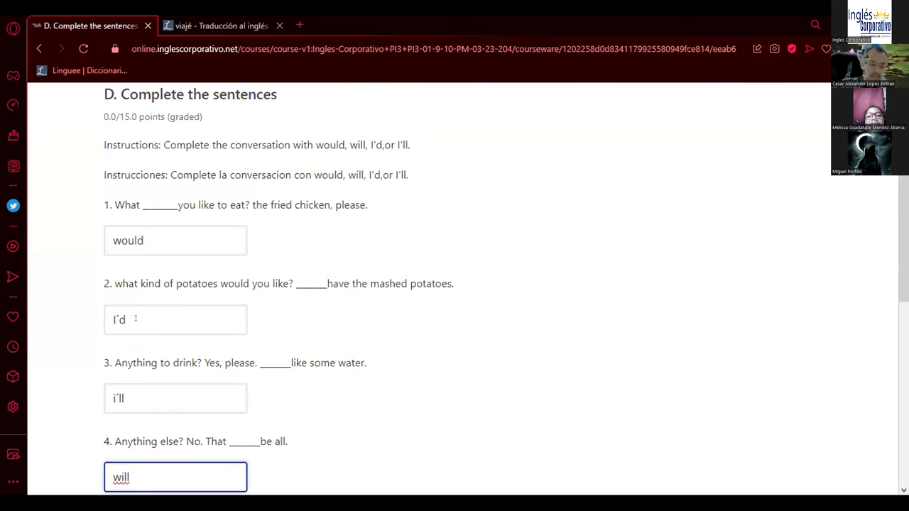
Step: Move the answer "i´ll" from sentence 3 to sentence 2, replacing the answer there
drag(128, 397, 102, 397)
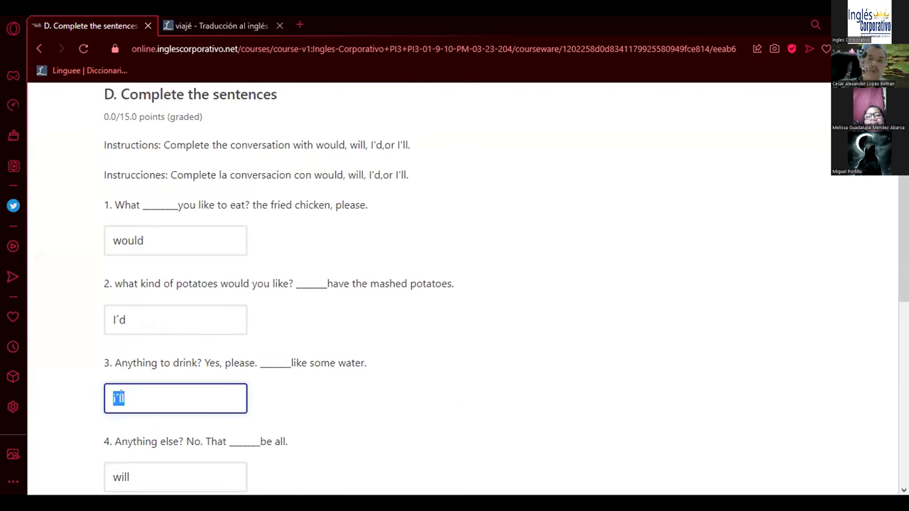
click(164, 402)
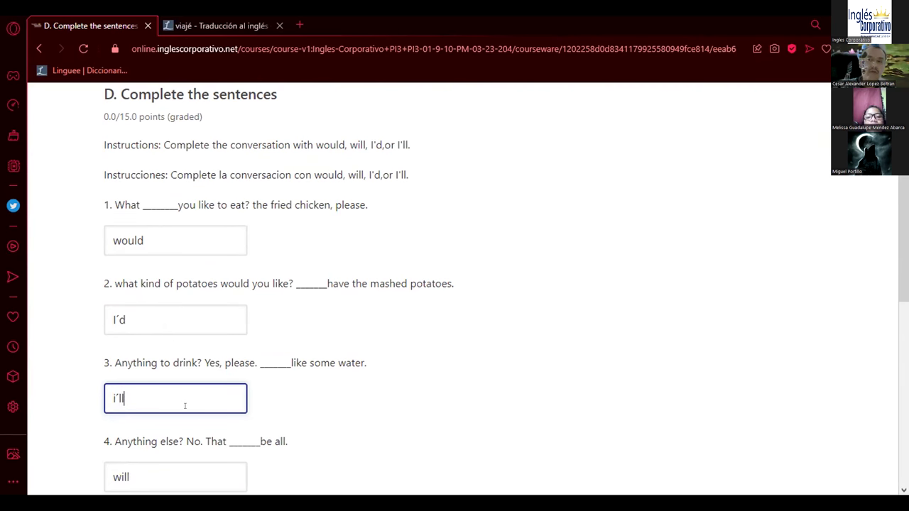
scroll(173, 386, down, 1)
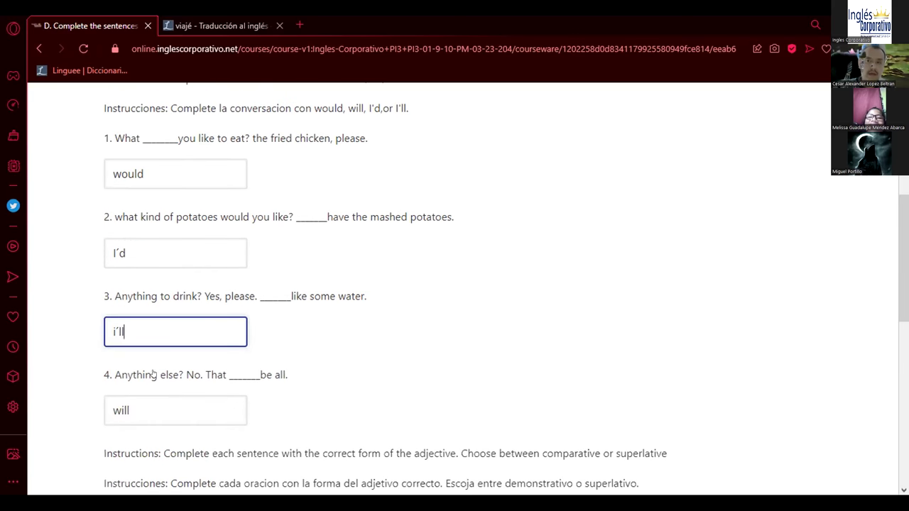
drag(127, 331, 110, 331)
key(ctrl+c)
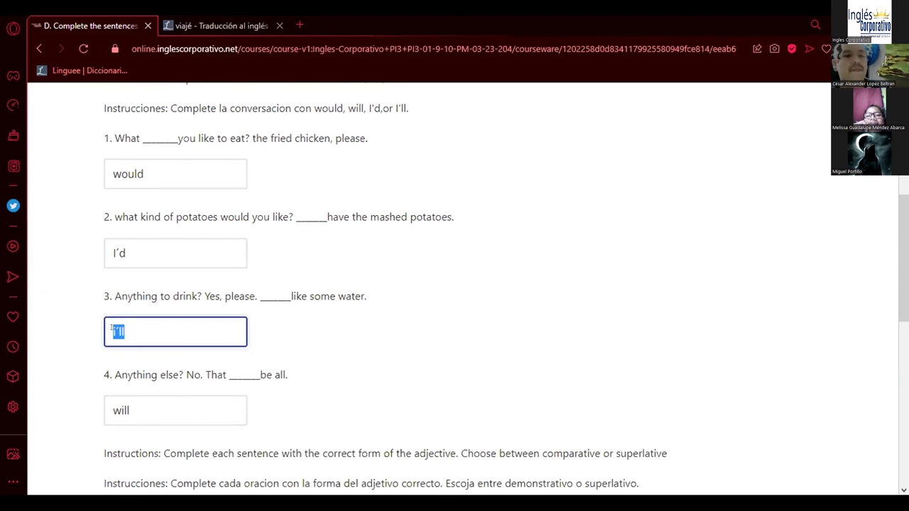
right_click(114, 331)
click(191, 93)
drag(128, 254, 97, 252)
key(ctrl+v)
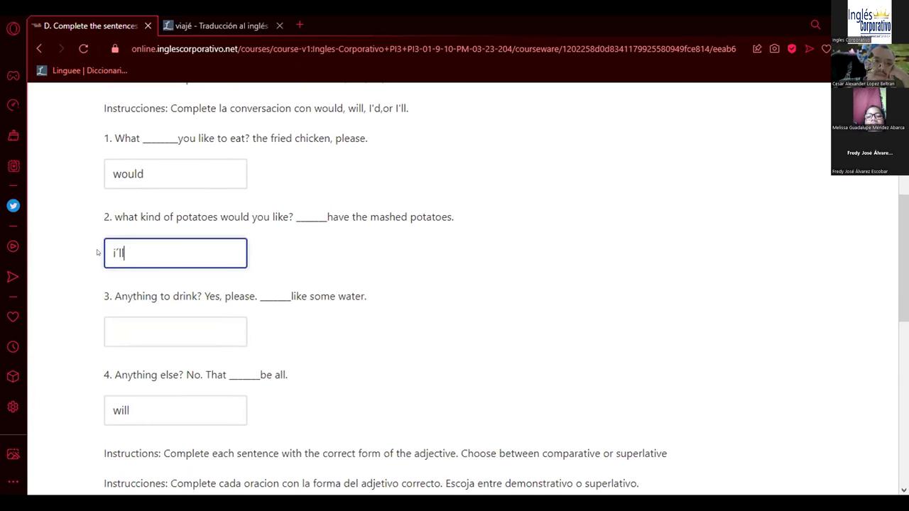
Step: Answer sentence 3 with "i´d" and replace the answer of sentence 4 with "would"
click(175, 316)
text(i´d)
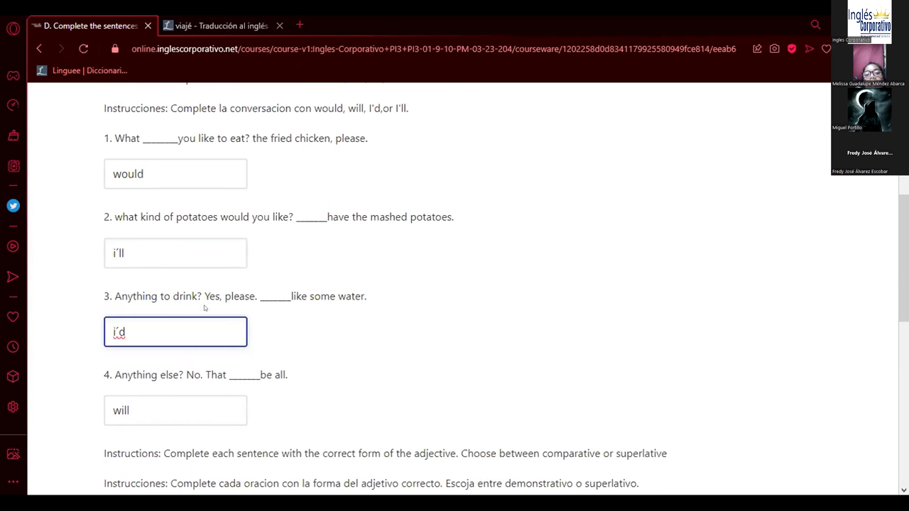
scroll(205, 308, down, 2)
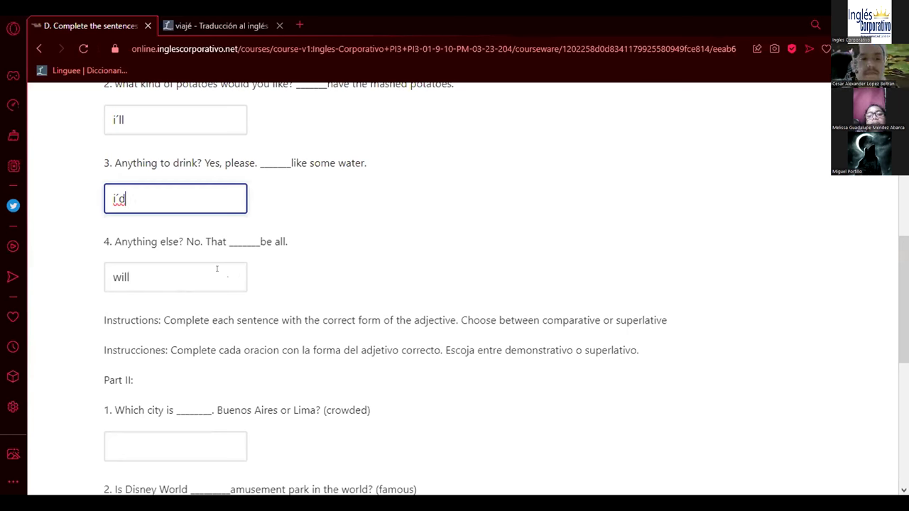
key(Tab)
text(would)
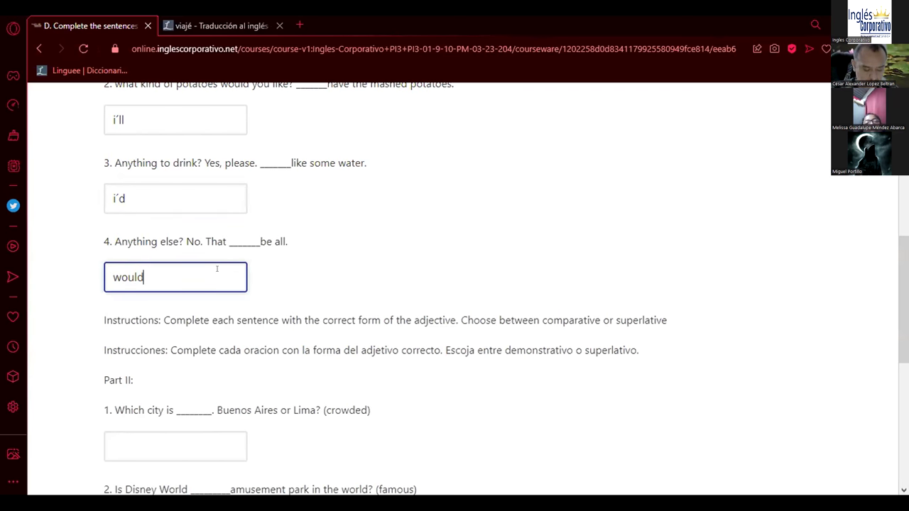
Step: Fill the blank of Part II sentence 1, comparing Buenos Aires and Lima, with "more crowded"
scroll(217, 269, down, 2)
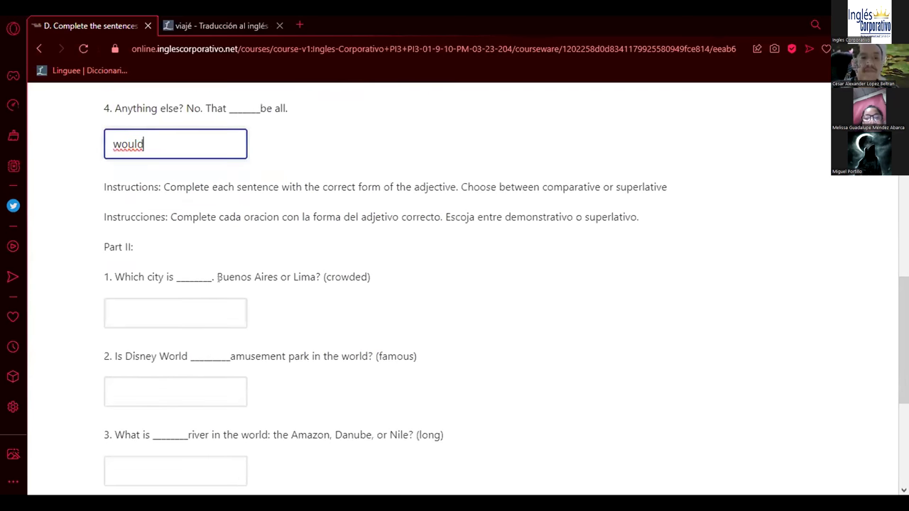
scroll(175, 236, down, 1)
click(175, 235)
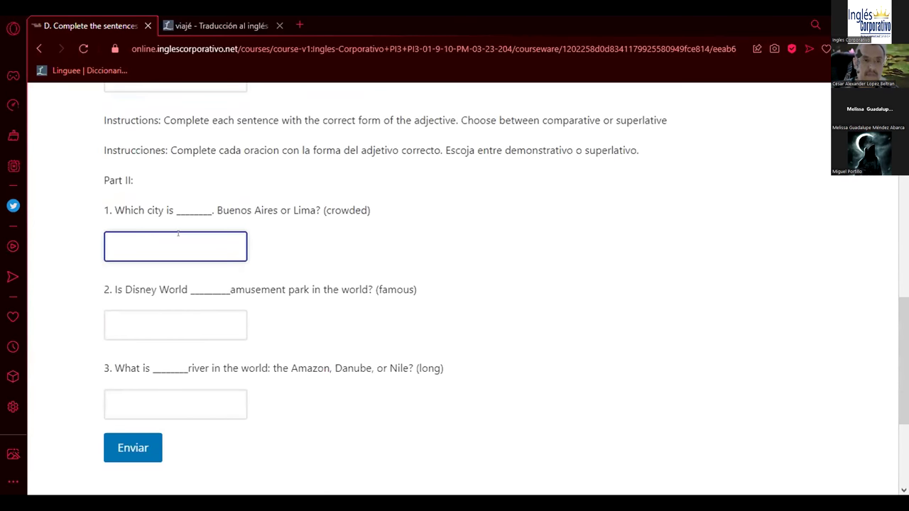
text(more crowded)
Step: Fill the blank of Part II sentence 2, about Disney World, with "the most famous"
click(173, 328)
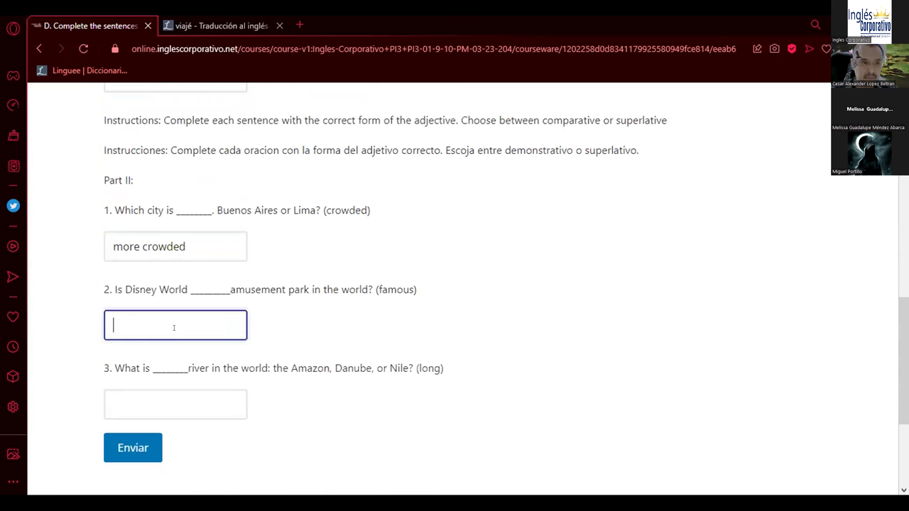
text(mo)
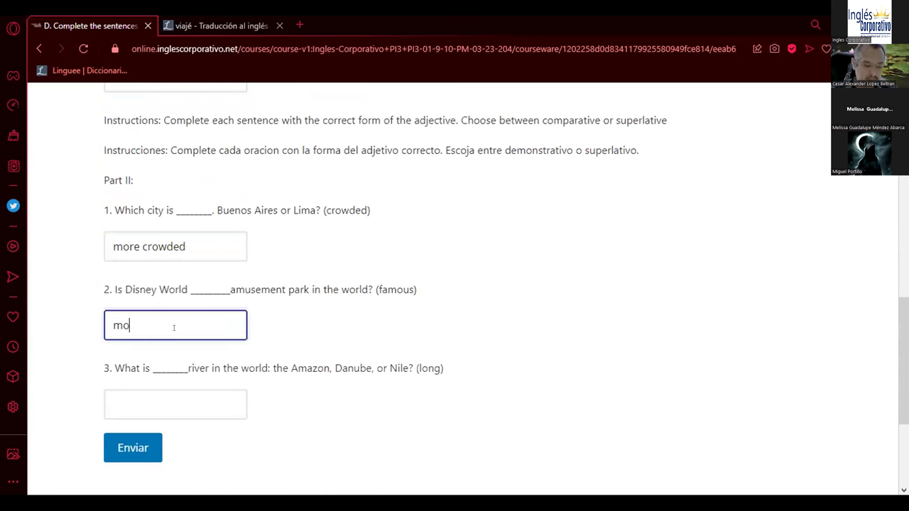
text(re famouas)
key(BackSpace)
key(BackSpace)
text(s)
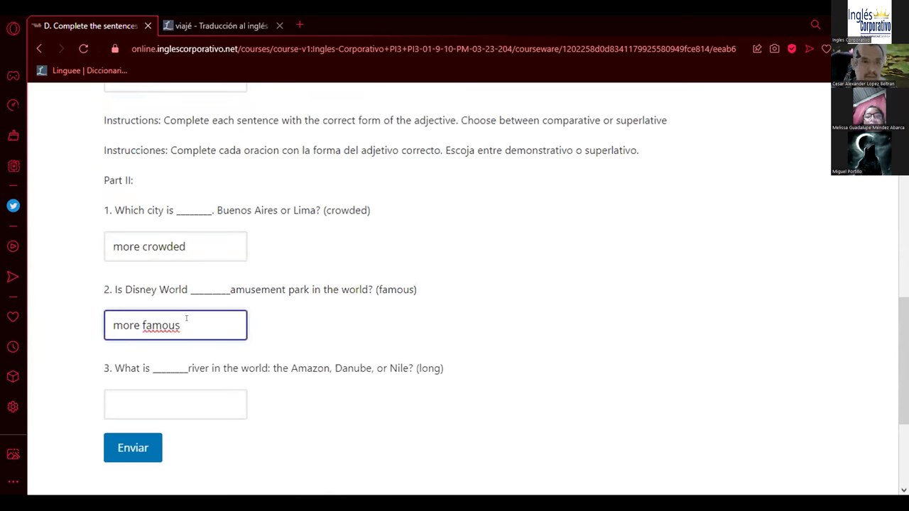
double_click(122, 319)
text(most)
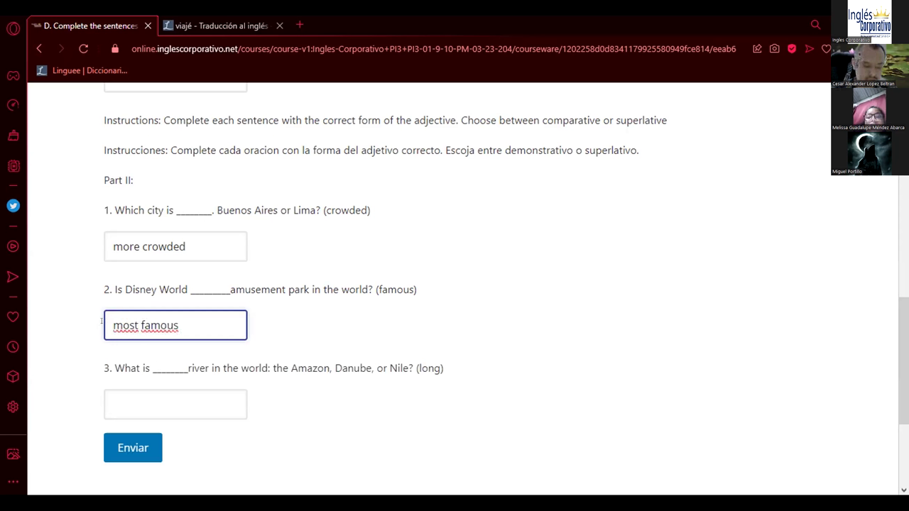
click(111, 318)
text(the)
Step: Answer Part II sentence 3, about the river, with "the longest" and submit the exercise
click(153, 392)
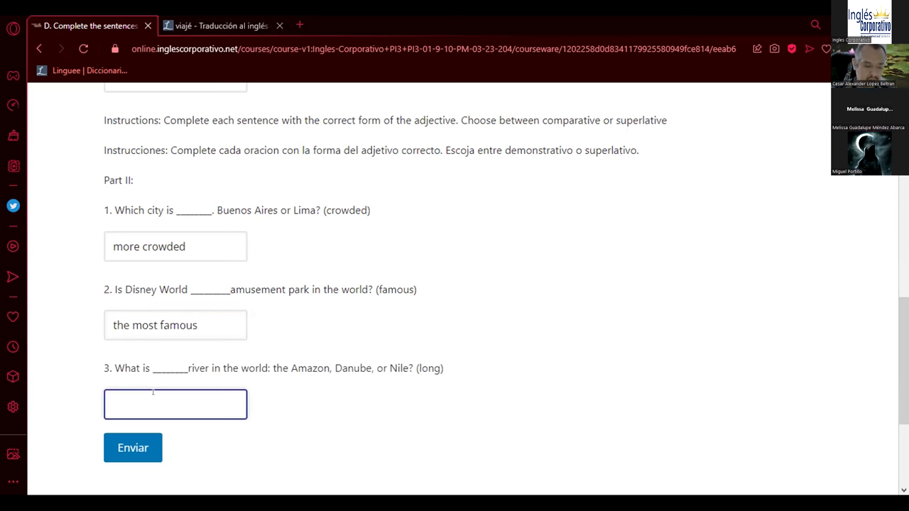
text(the longest)
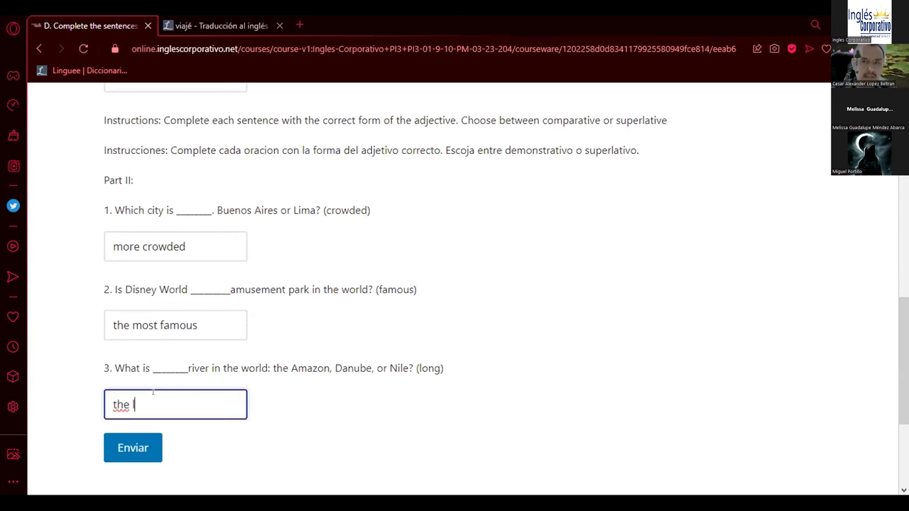
click(153, 449)
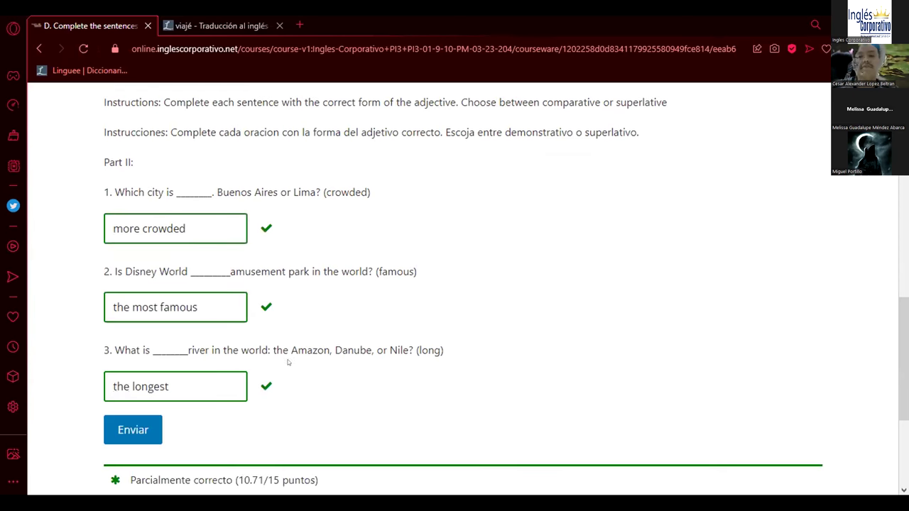
Step: Move the answer "i´d" from sentence 3 to sentence 2 of the first part, replacing the answer there
scroll(284, 361, up, 5)
drag(194, 310, 111, 309)
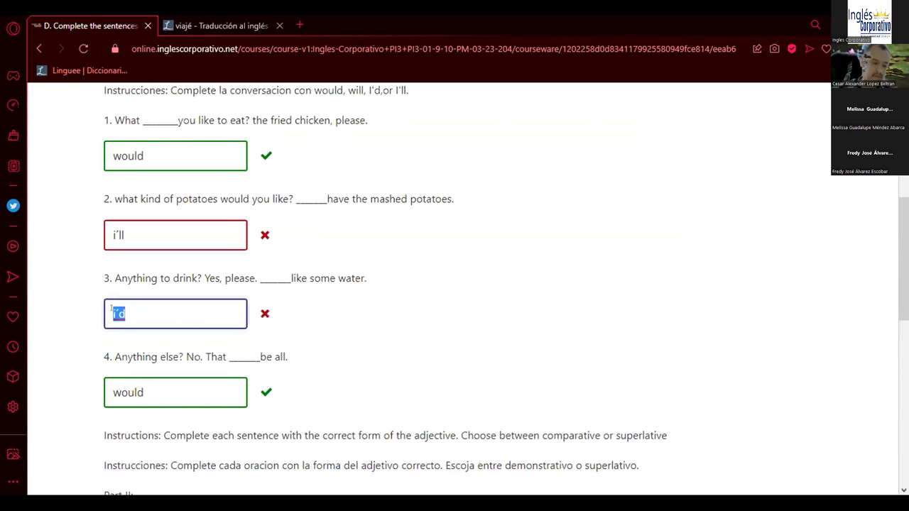
right_click(115, 312)
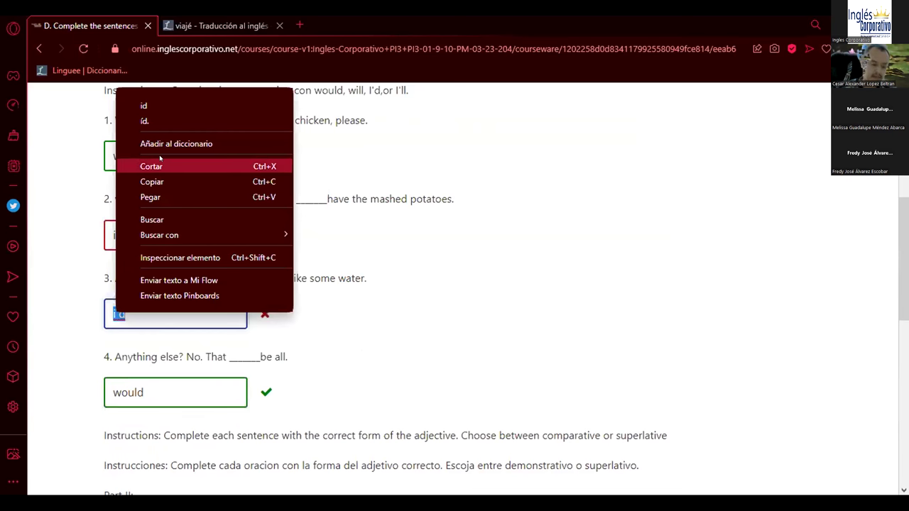
click(151, 166)
double_click(135, 235)
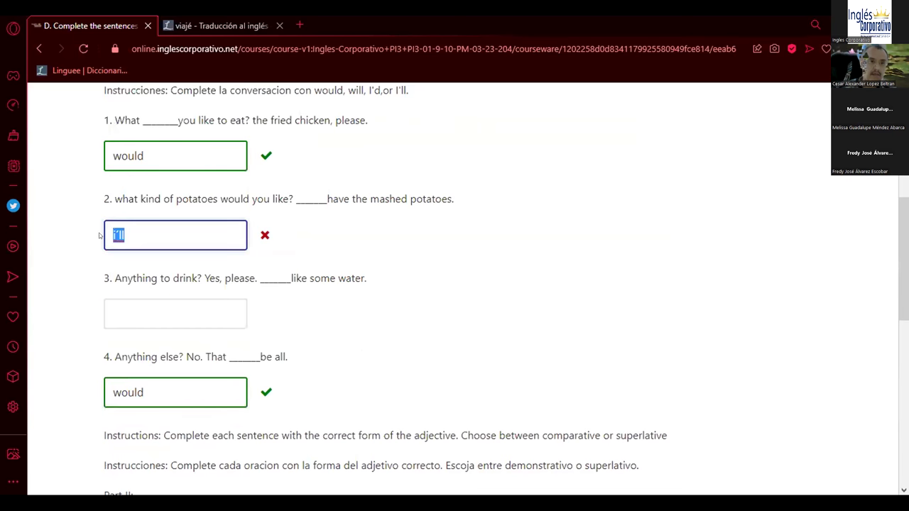
key(ctrl+v)
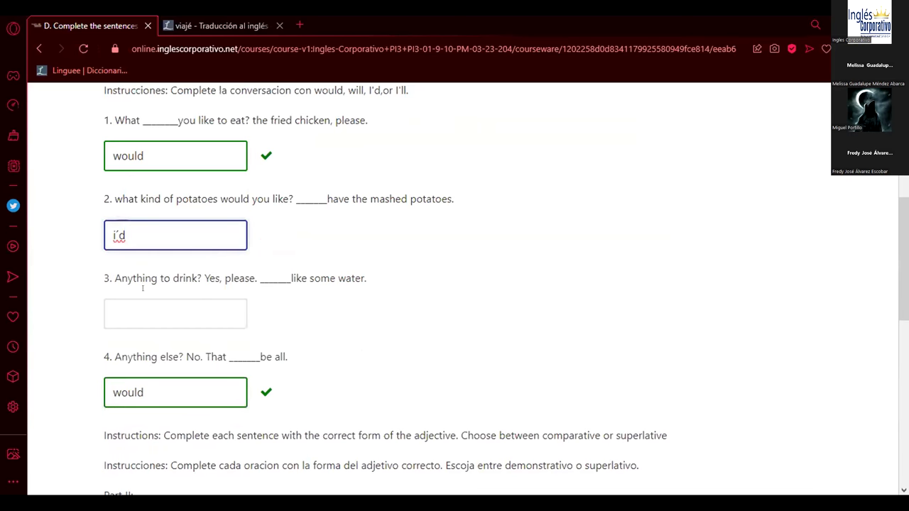
Step: Fill the emptied blank of sentence 3 with "i´ll" and submit the exercise again
click(142, 307)
text(i'll)
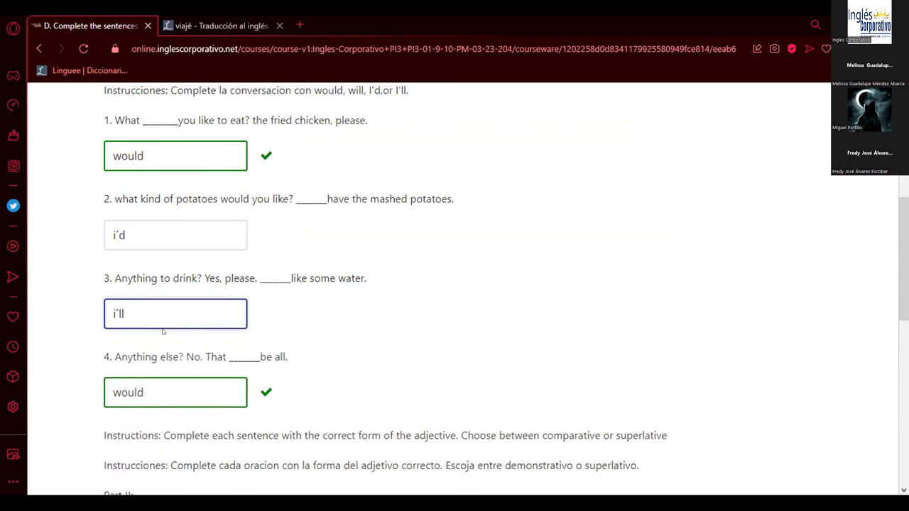
scroll(159, 327, down, 7)
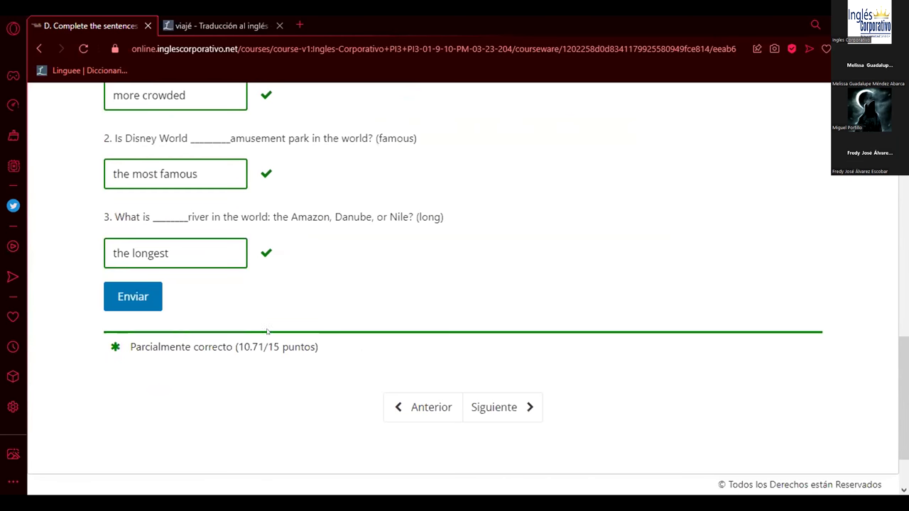
click(112, 300)
Step: Capitalize the first letter of sentence 3's answer so it reads "I´ll"
scroll(248, 294, up, 5)
click(154, 236)
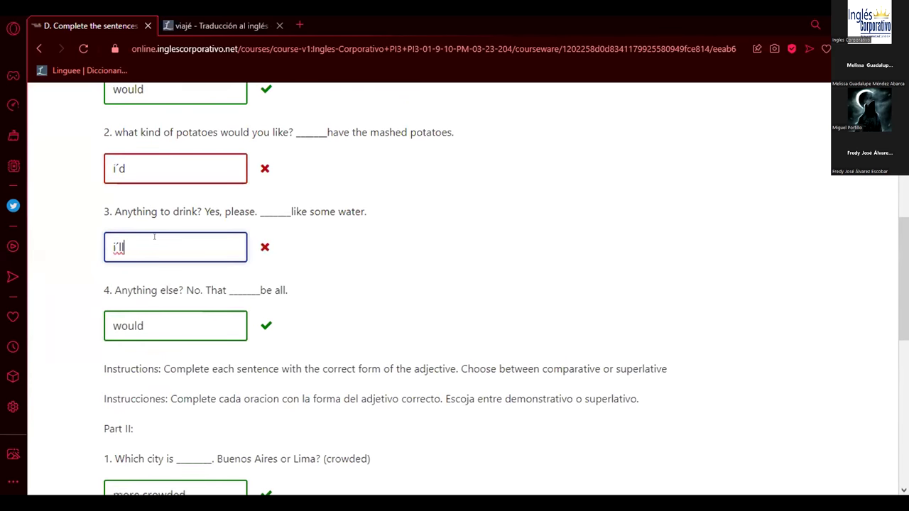
key(Home)
key(Delete)
text(I)
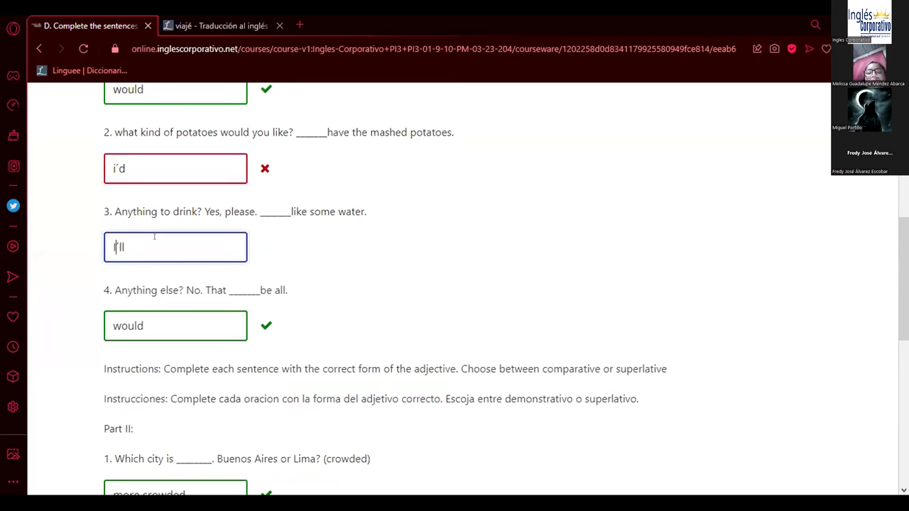
Step: Capitalize the first letter of sentence 2's answer so it reads "I´d" and submit the exercise again
click(111, 164)
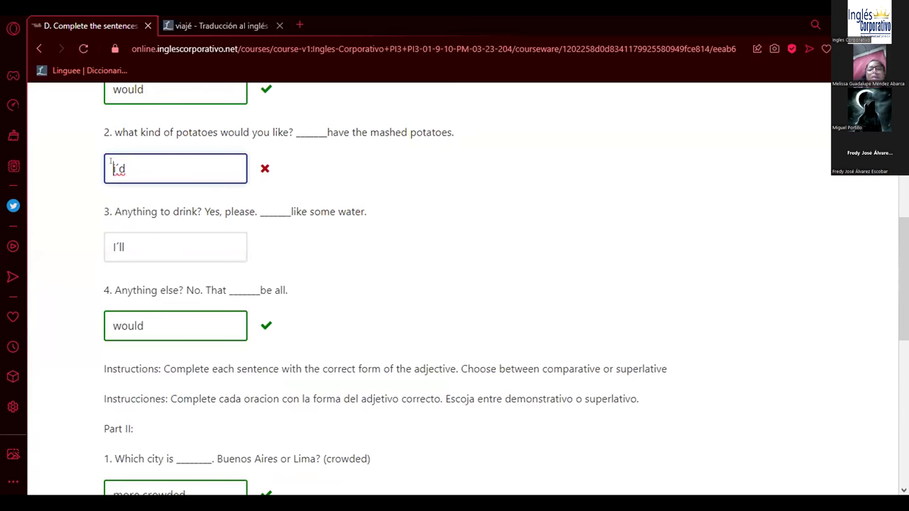
key(Delete)
text(I)
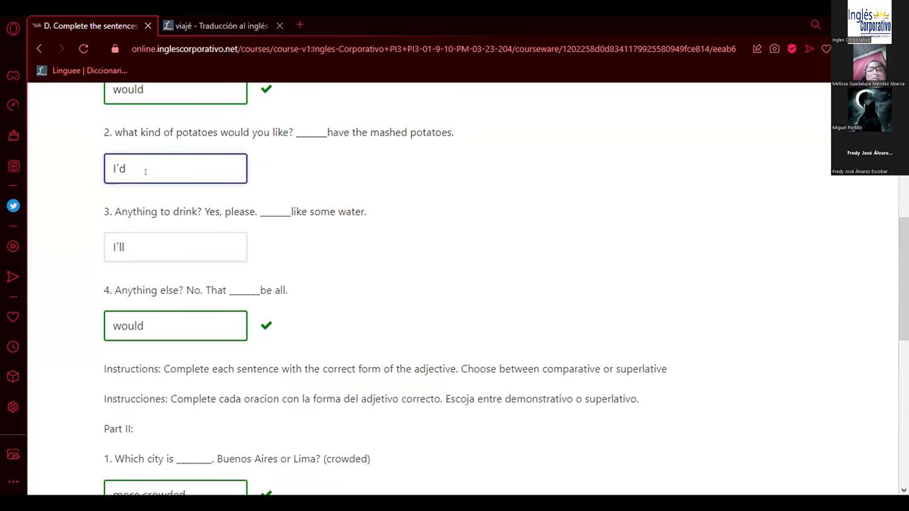
scroll(145, 171, down, 7)
click(140, 229)
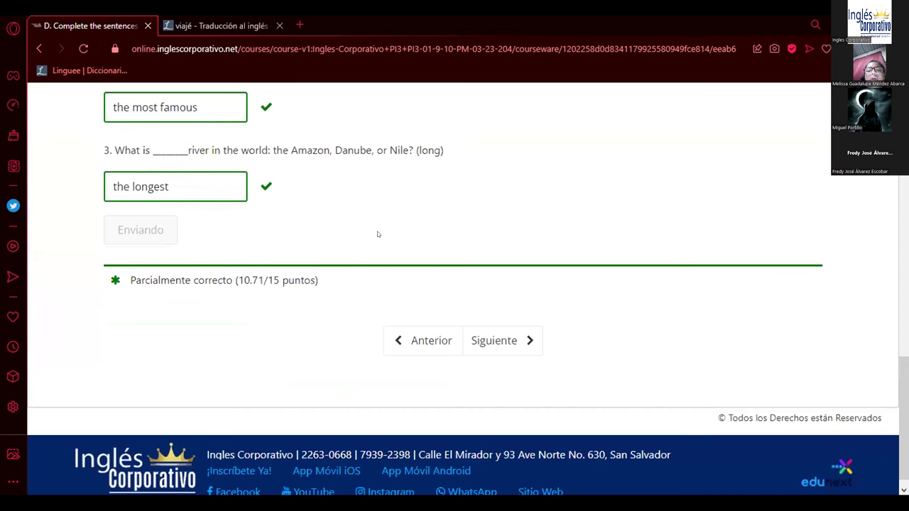
Step: Move the answer "I´ll" from sentence 3 to sentence 2 of the first part, replacing the answer there
scroll(378, 234, up, 8)
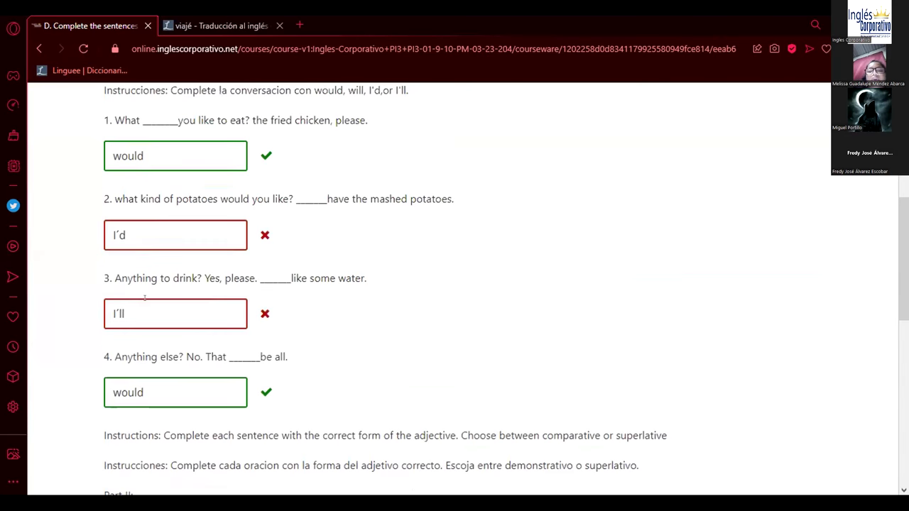
click(145, 308)
drag(144, 308, 110, 298)
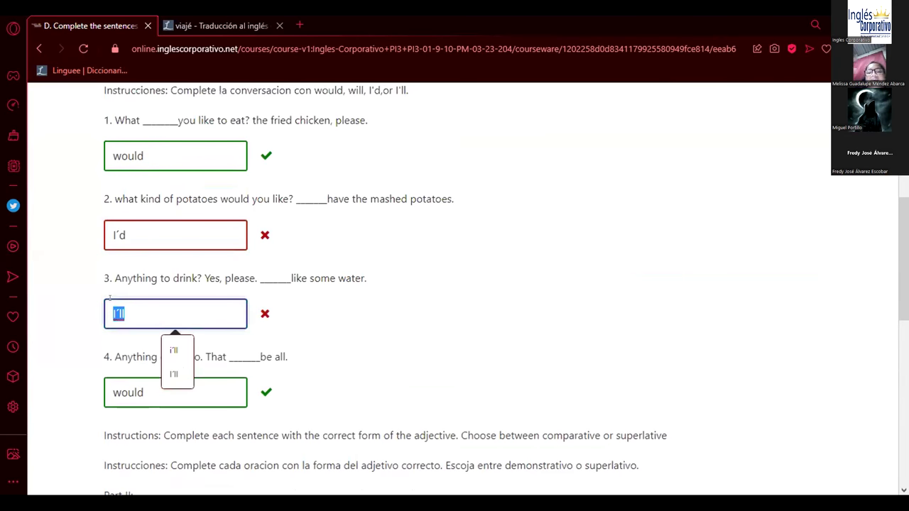
right_click(110, 318)
click(178, 159)
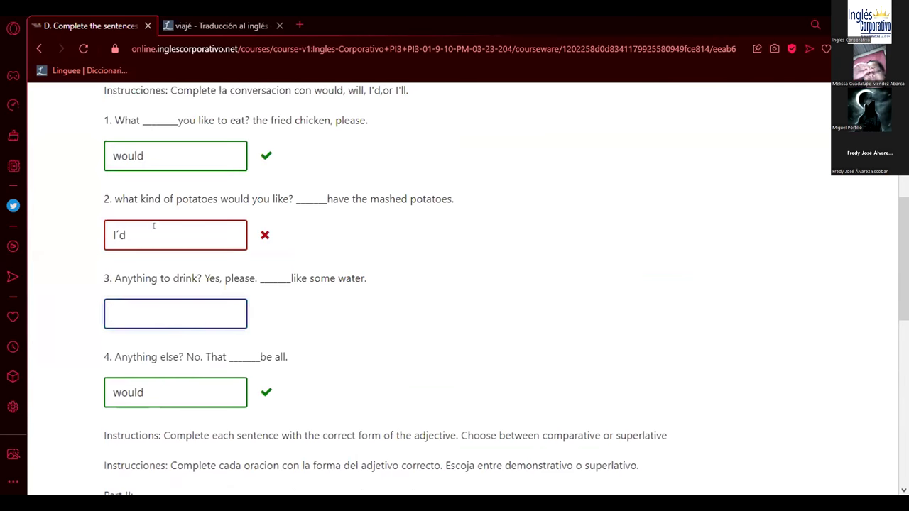
double_click(153, 226)
key(ctrl+v)
Step: Fill the emptied blank of sentence 3 with "I´d" and submit the exercise again
click(132, 298)
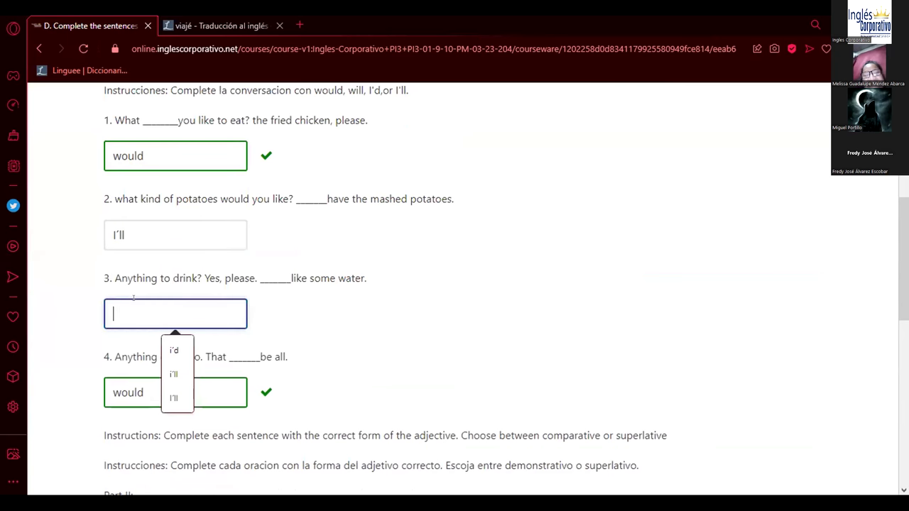
text(I)
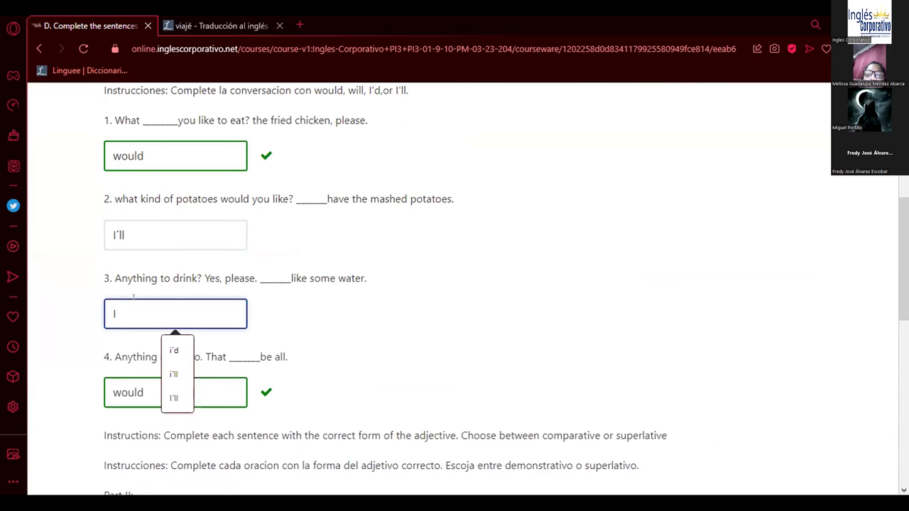
text('dd)
key(BackSpace)
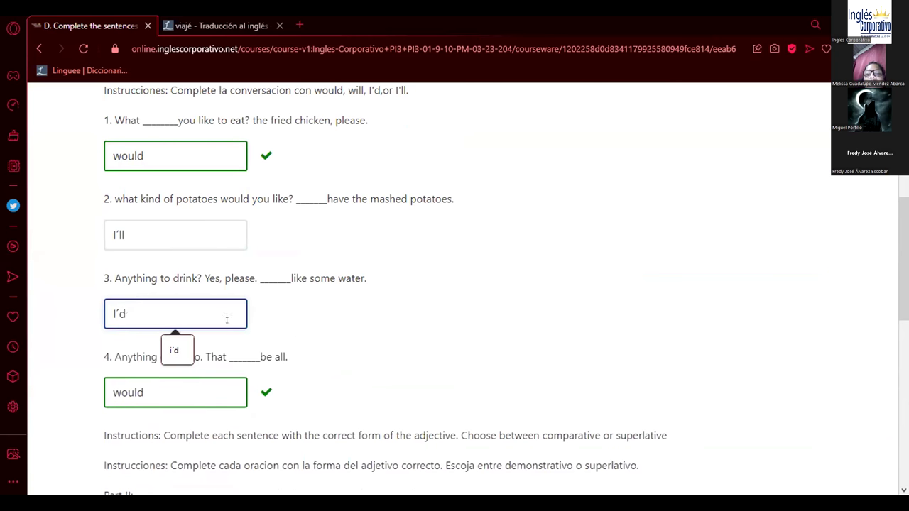
scroll(228, 327, down, 5)
click(132, 363)
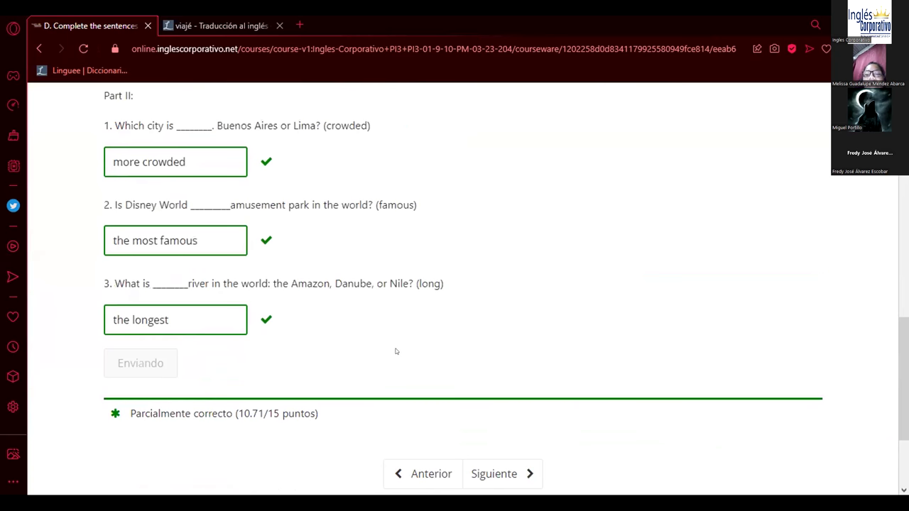
Step: Try to replace the accent mark in sentence 3's "I´d" answer with a different apostrophe character
scroll(342, 370, up, 5)
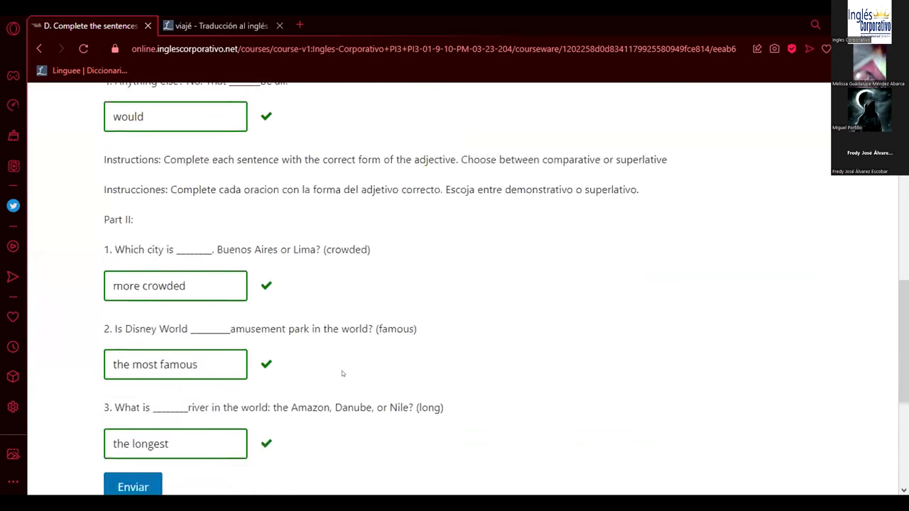
click(152, 244)
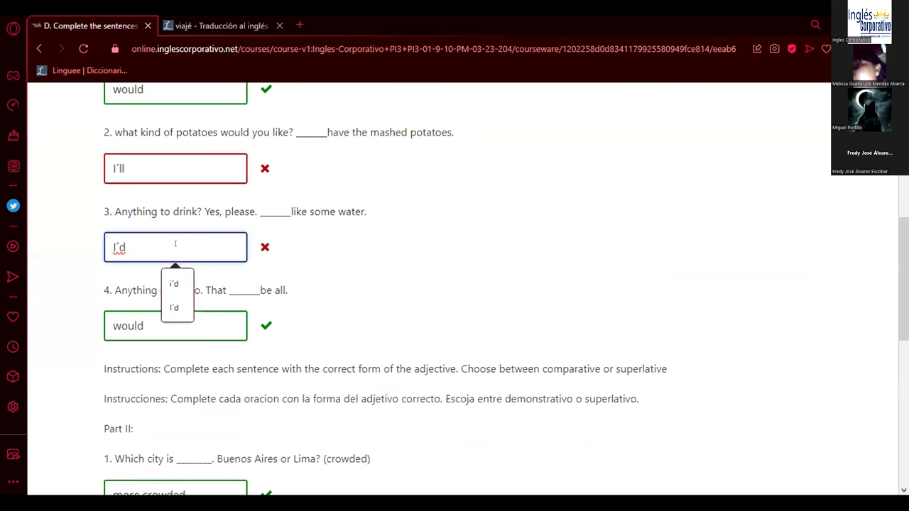
key(BackSpace)
key(BackSpace)
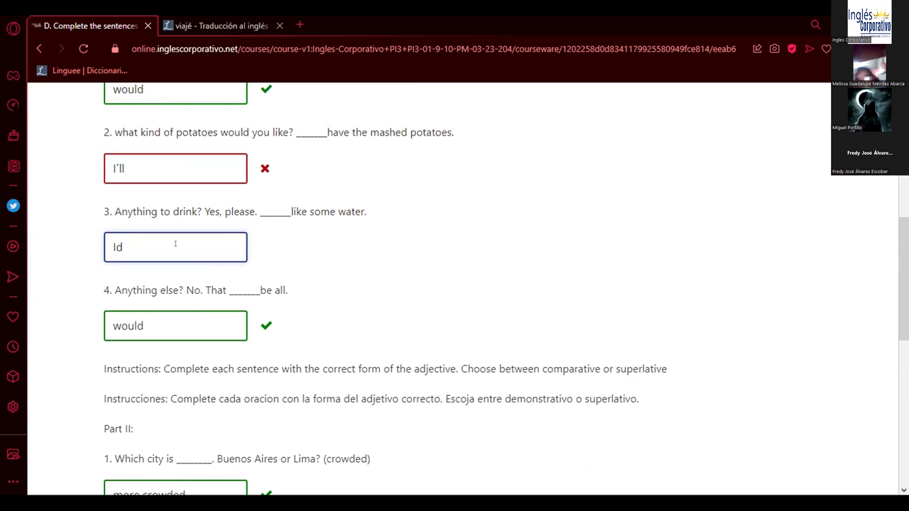
text(?)
key(BackSpace)
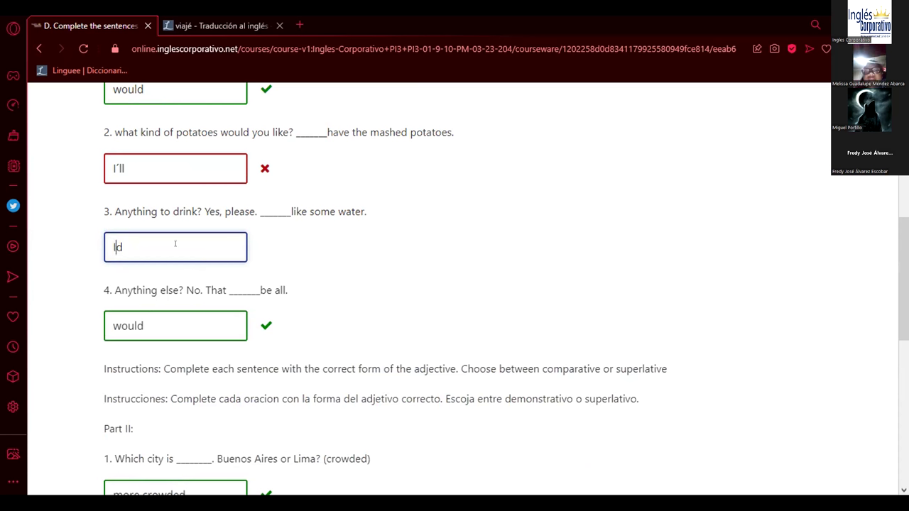
text(')
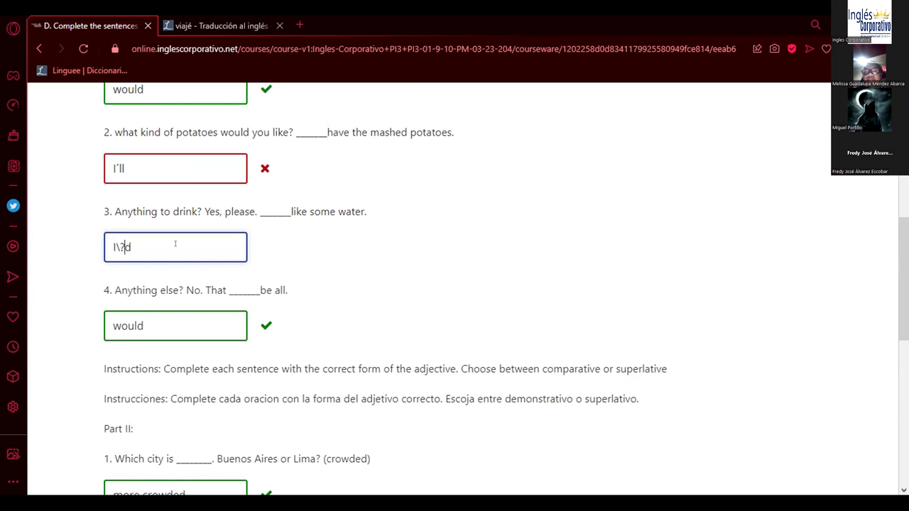
key(BackSpace)
key(BackSpace)
key(BackSpace)
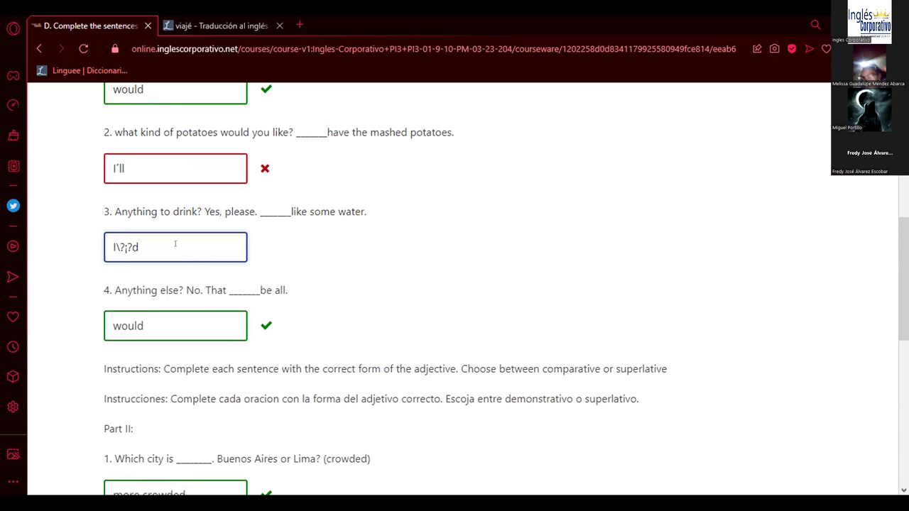
key(BackSpace)
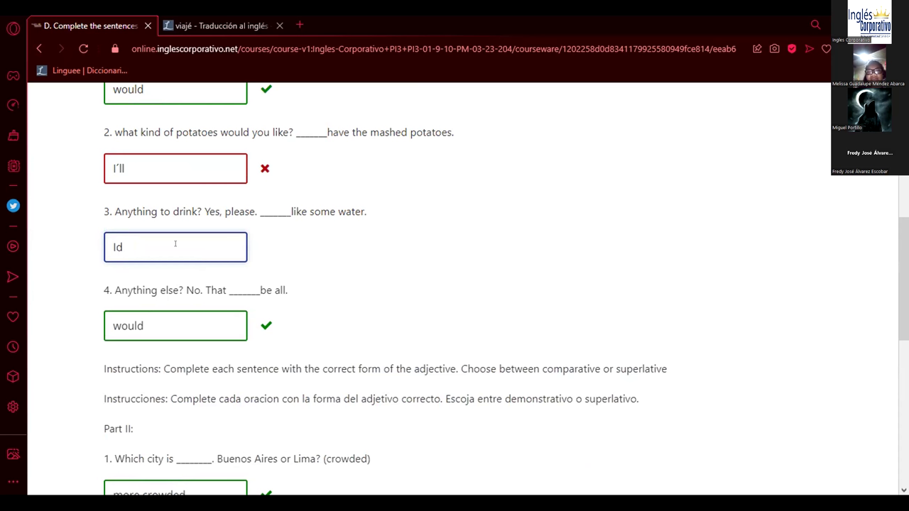
text(´´)
key(BackSpace)
key(BackSpace)
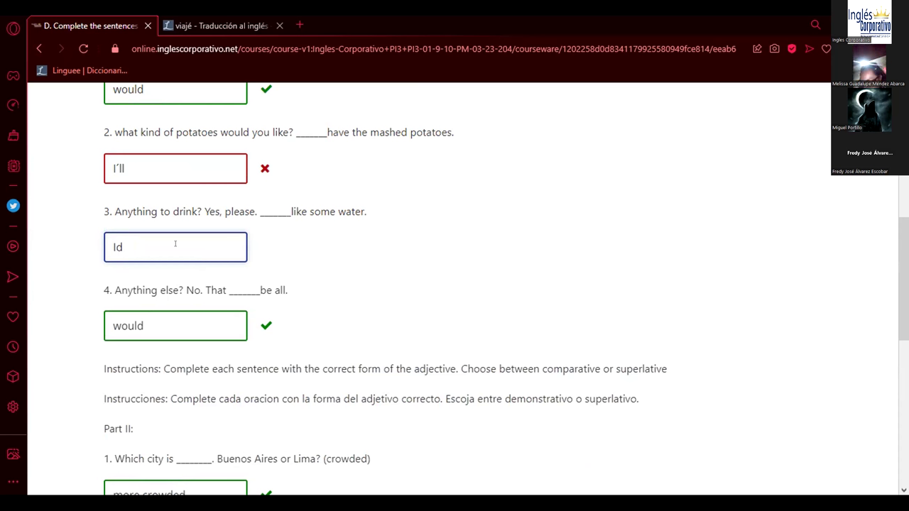
Step: Expand sentence 3's answer to "I would" and submit the exercise
text(woul)
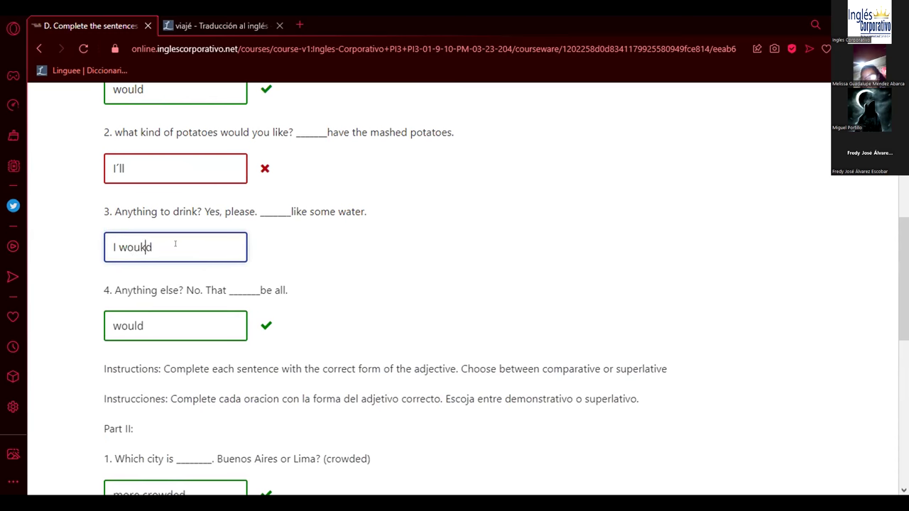
scroll(204, 329, down, 6)
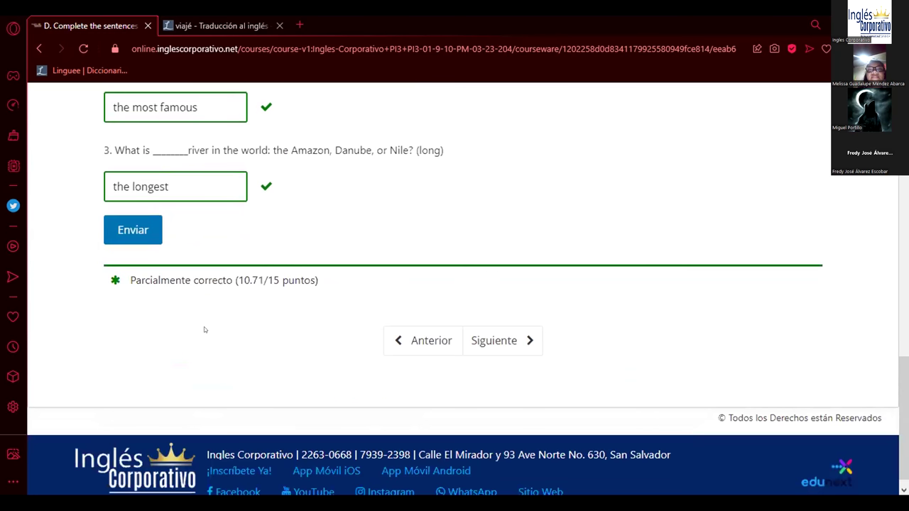
click(133, 230)
Step: Clear the answer of sentence 3 in the first part and reload the exercise page
scroll(377, 244, up, 2)
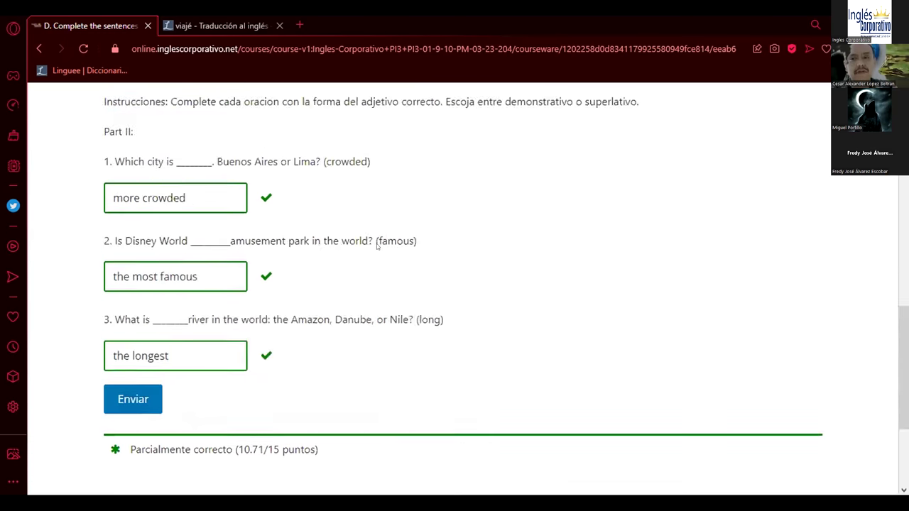
scroll(192, 255, up, 5)
click(174, 319)
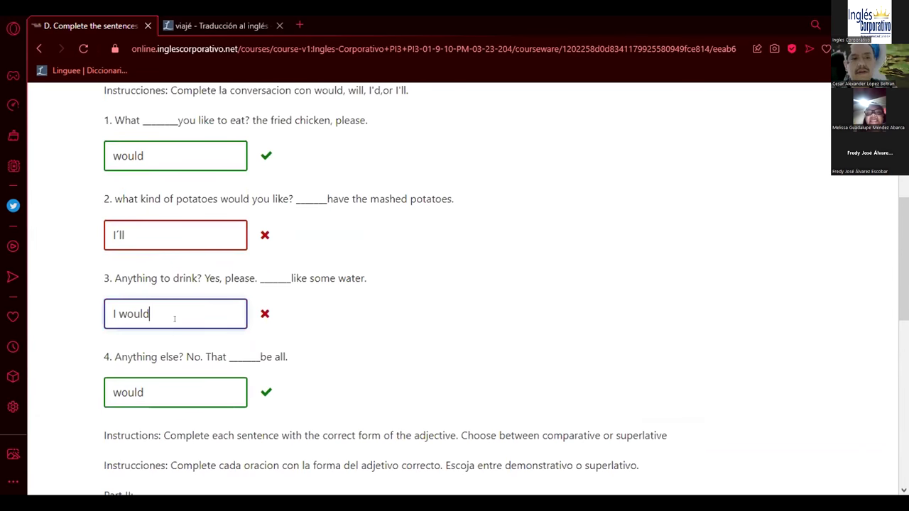
key(BackSpace)
key(BackSpace)
key(BackSpace)
key(BackSpace)
key(BackSpace)
key(BackSpace)
key(BackSpace)
key(F5)
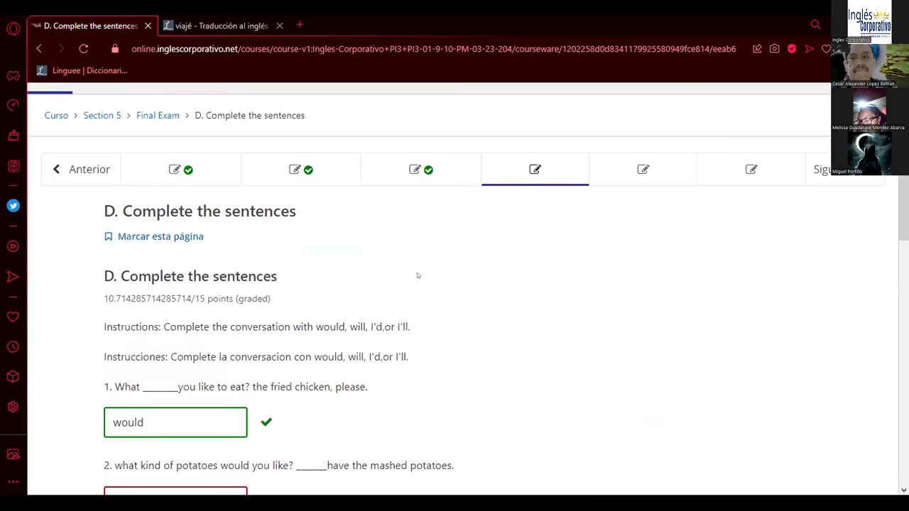
Step: Copy "I'll" from the Spanish instructions and paste it as the answer to sentence 3
double_click(399, 356)
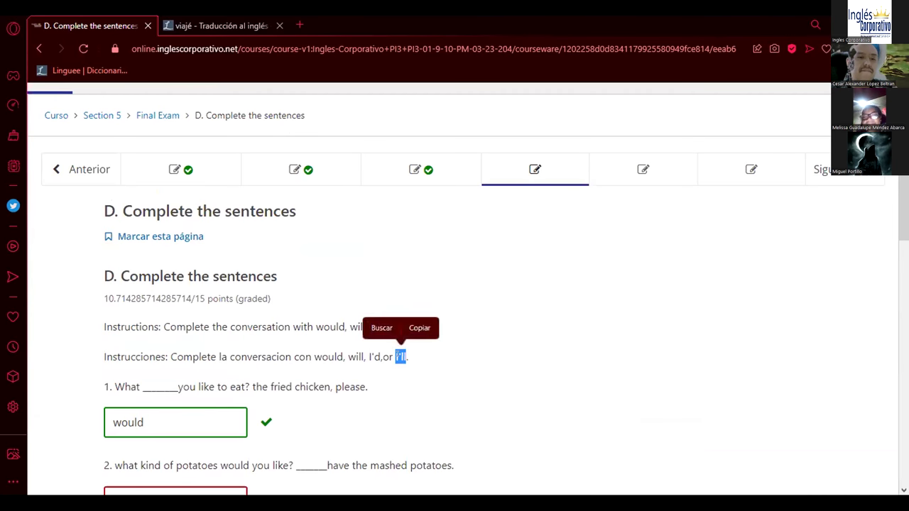
right_click(399, 358)
click(448, 238)
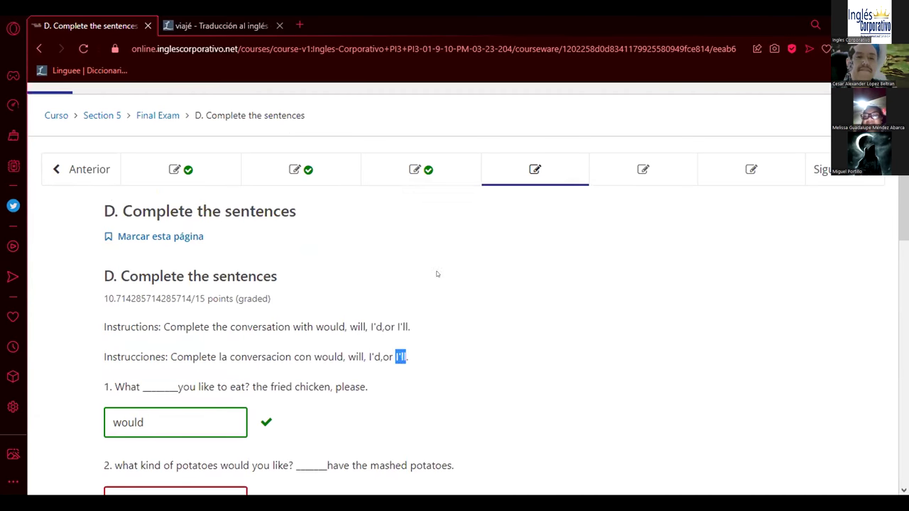
scroll(433, 271, down, 3)
double_click(196, 295)
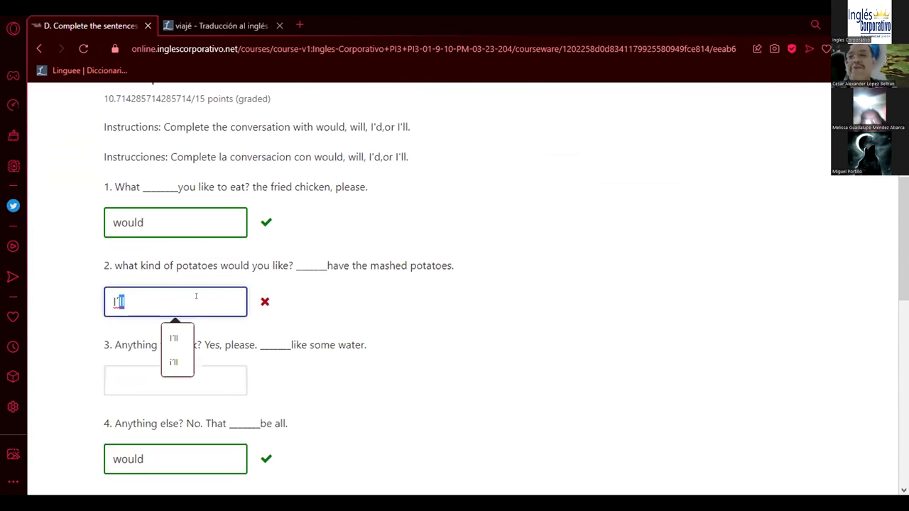
click(131, 385)
key(ctrl+v)
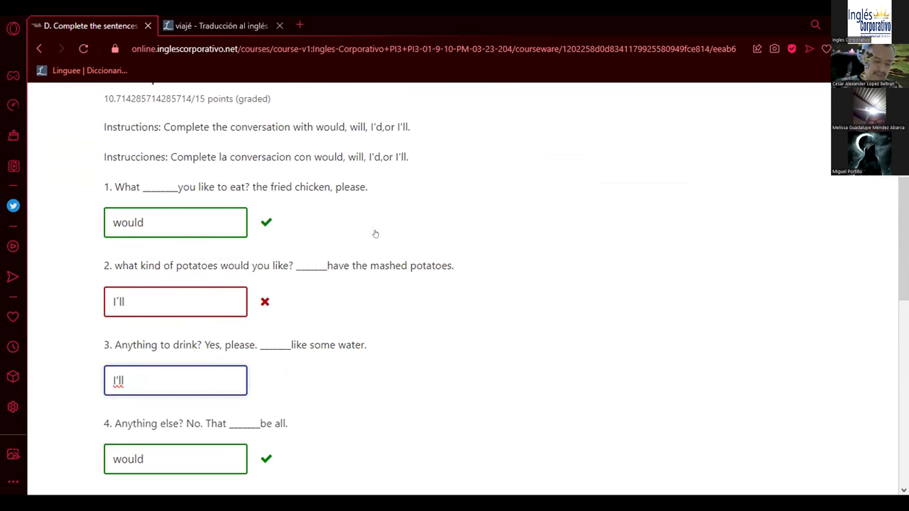
Step: Copy "I'd" from the exercise instructions and paste it over the answer to sentence 2
drag(366, 157, 381, 157)
click(377, 127)
double_click(177, 301)
key(ctrl+v)
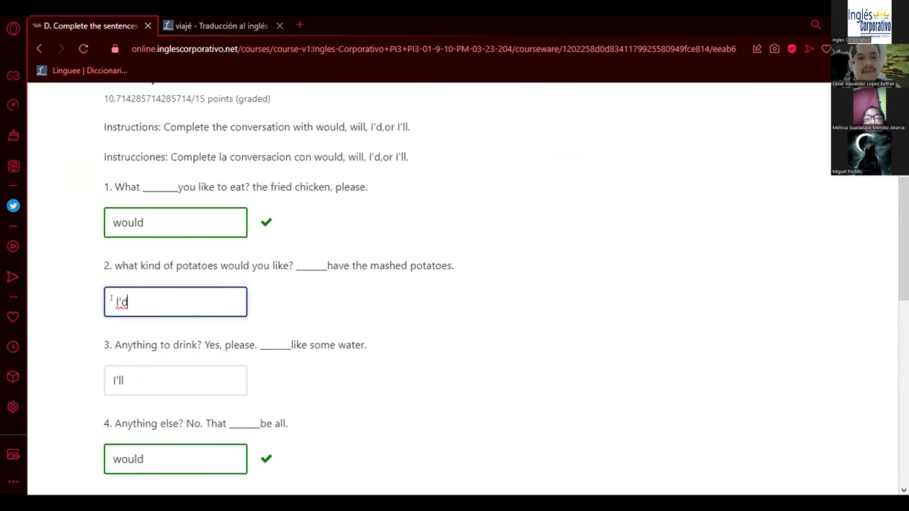
Step: Move the pasted "I'd" from sentence 2 to sentence 3, replacing the answer there
double_click(110, 298)
right_click(117, 301)
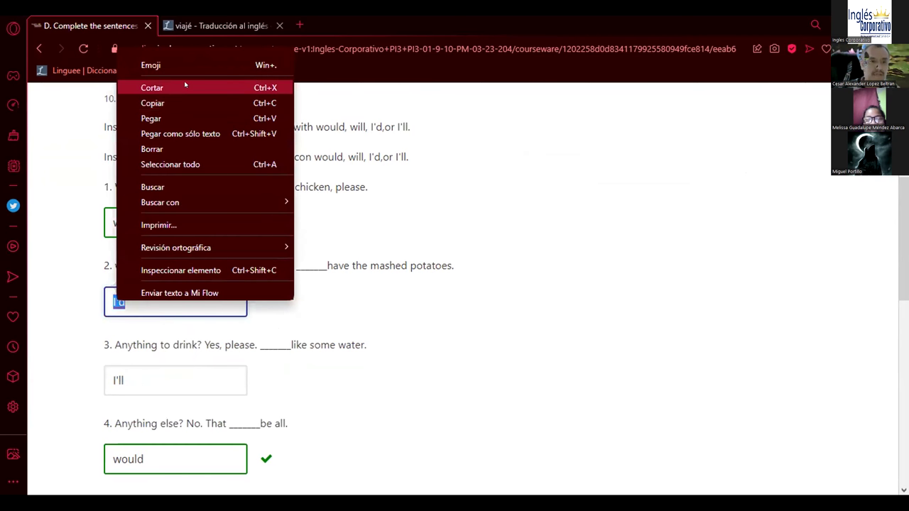
click(142, 86)
double_click(142, 376)
key(ctrl+v)
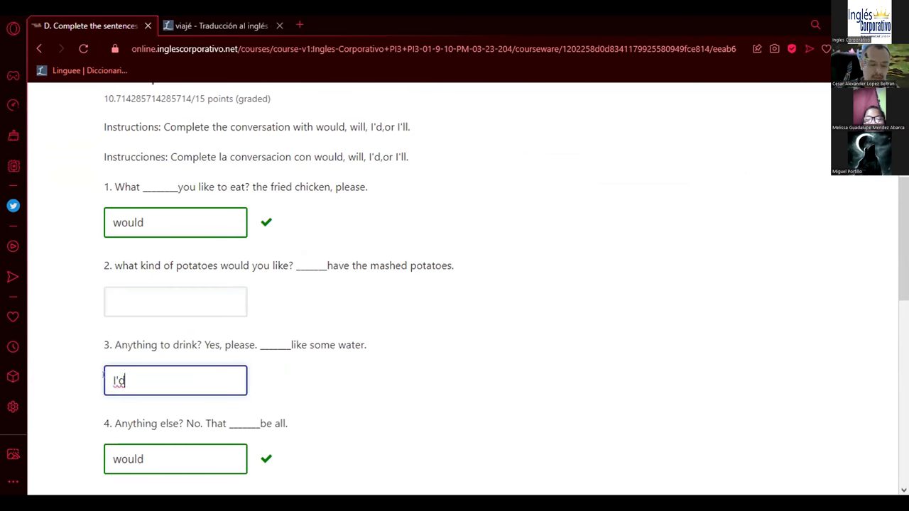
Step: Fill the emptied blank of sentence 2 with "I´ll" and submit the exercise again
click(153, 287)
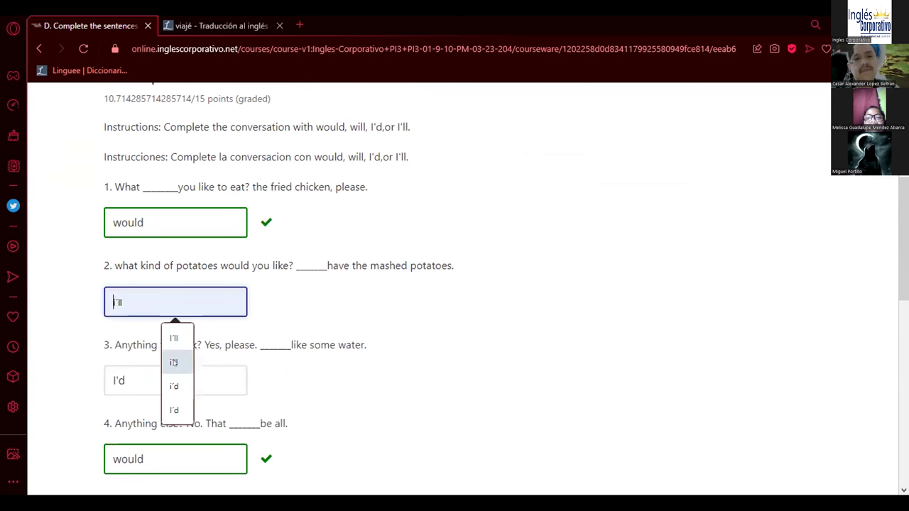
click(174, 409)
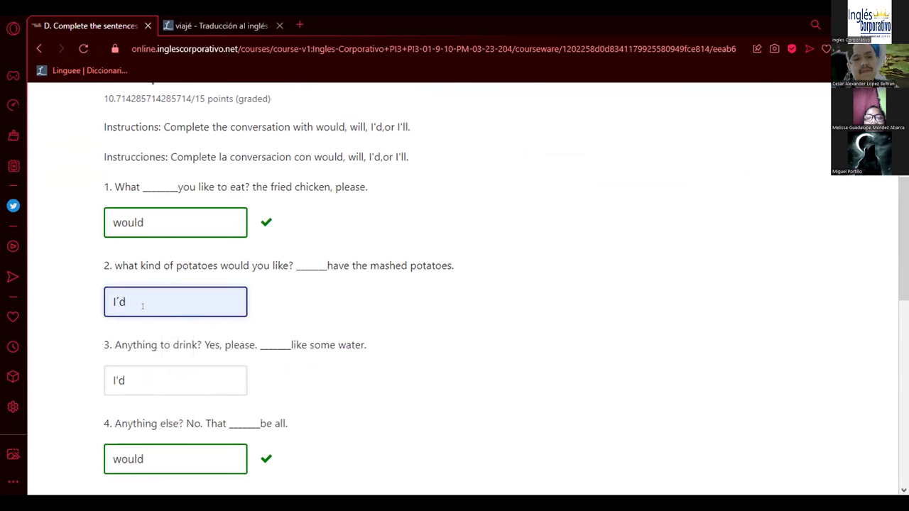
key(BackSpace)
text(ll)
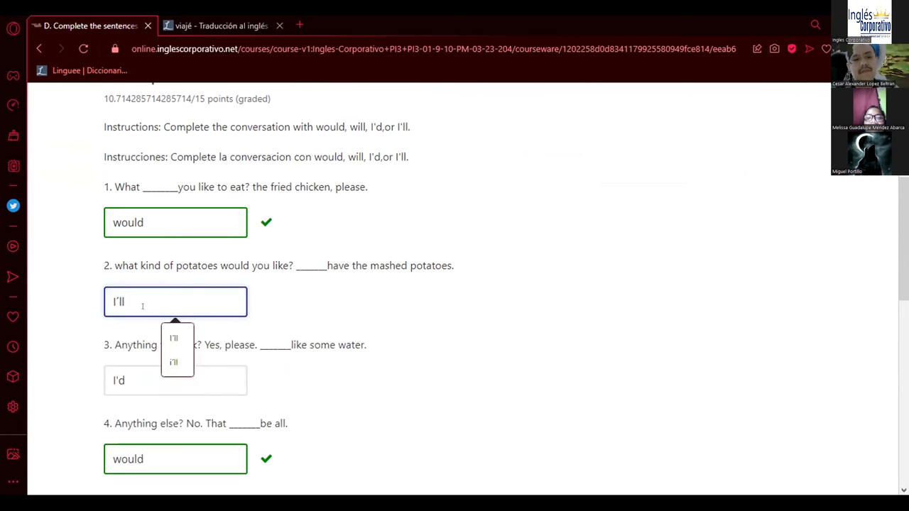
key(Down)
key(Down)
key(Down)
scroll(474, 374, down, 1)
scroll(204, 383, down, 6)
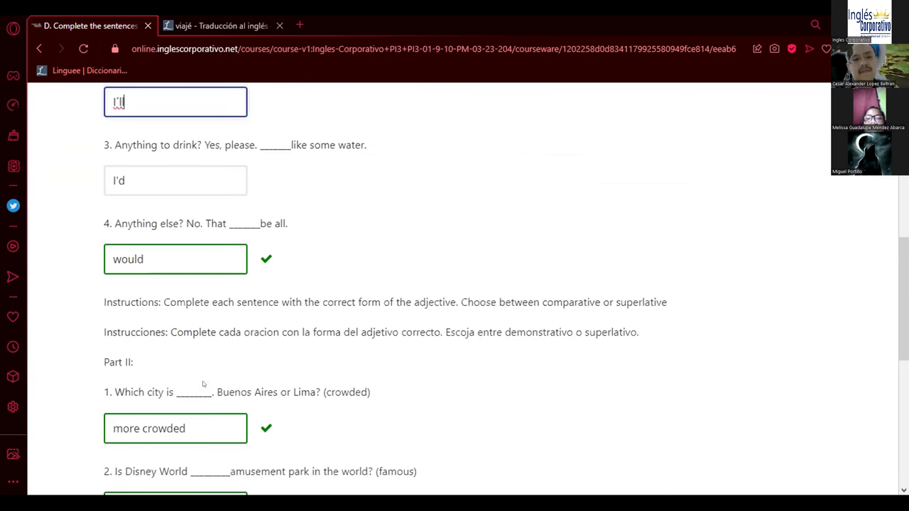
click(154, 426)
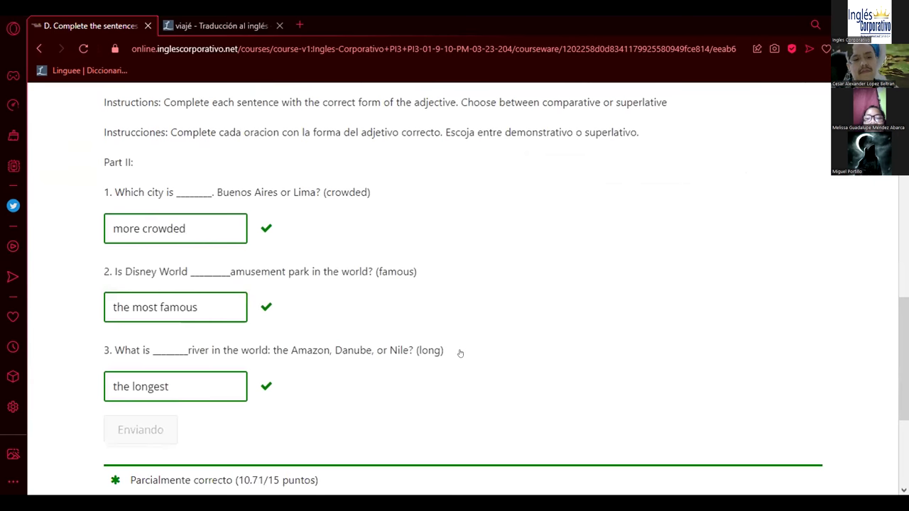
Step: Copy "I'll" from the Spanish instructions and paste it over the incorrect answer to sentence 2
scroll(455, 355, up, 4)
scroll(281, 288, up, 1)
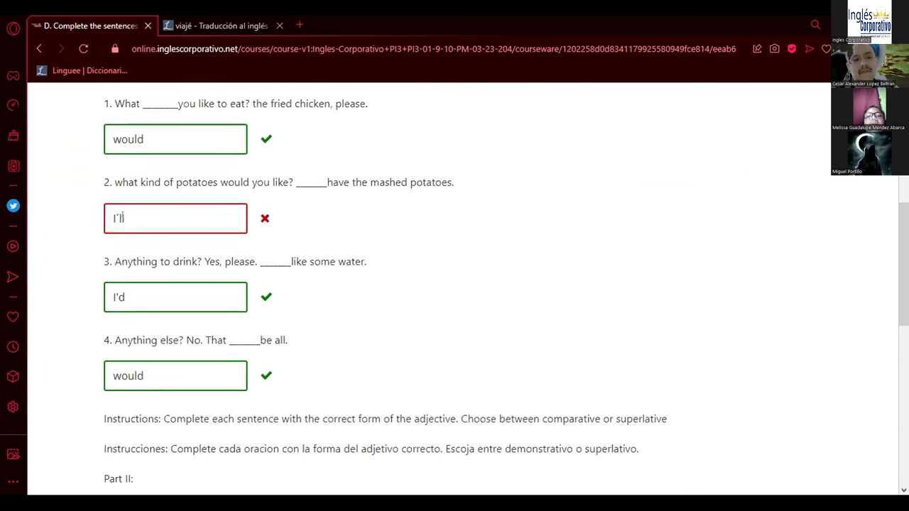
click(164, 223)
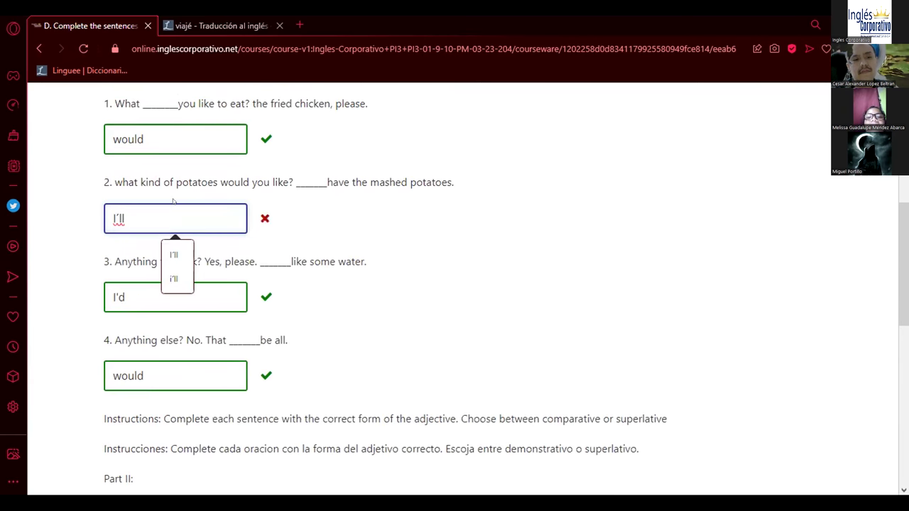
scroll(292, 202, up, 3)
double_click(400, 274)
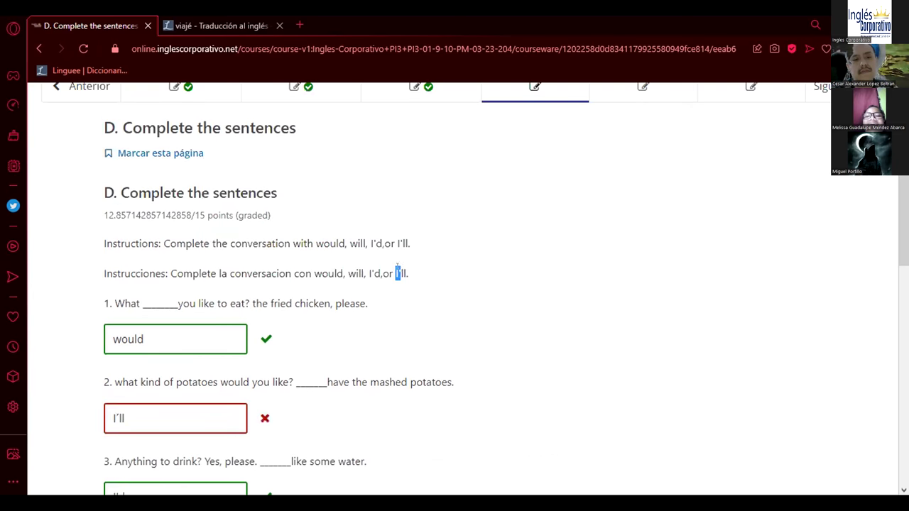
click(419, 245)
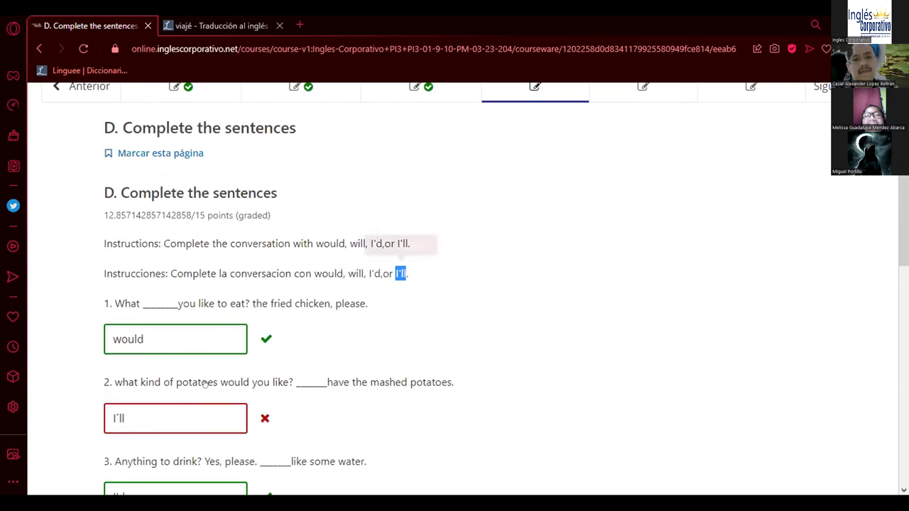
click(122, 418)
drag(122, 418, 59, 416)
click(174, 454)
Step: Submit the "D. Complete the sentences" exercise again with the corrected answer
scroll(154, 390, down, 6)
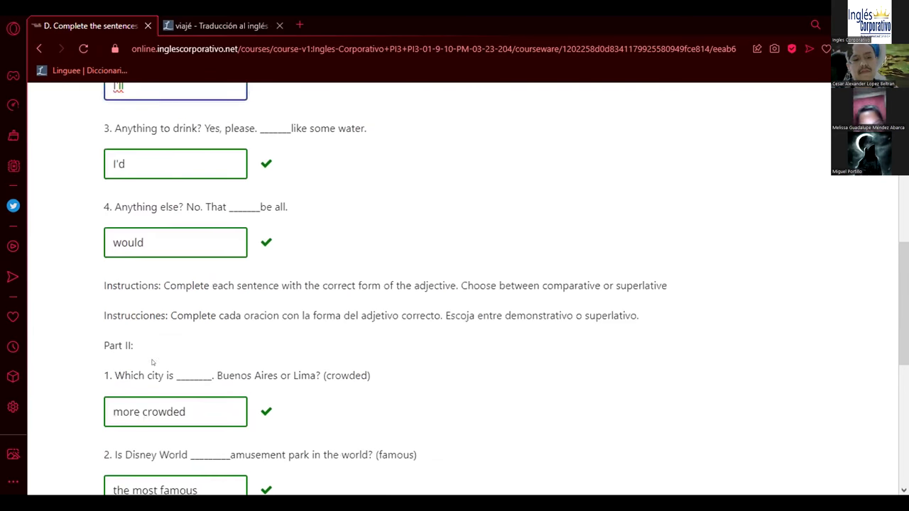
scroll(154, 391, down, 1)
click(132, 346)
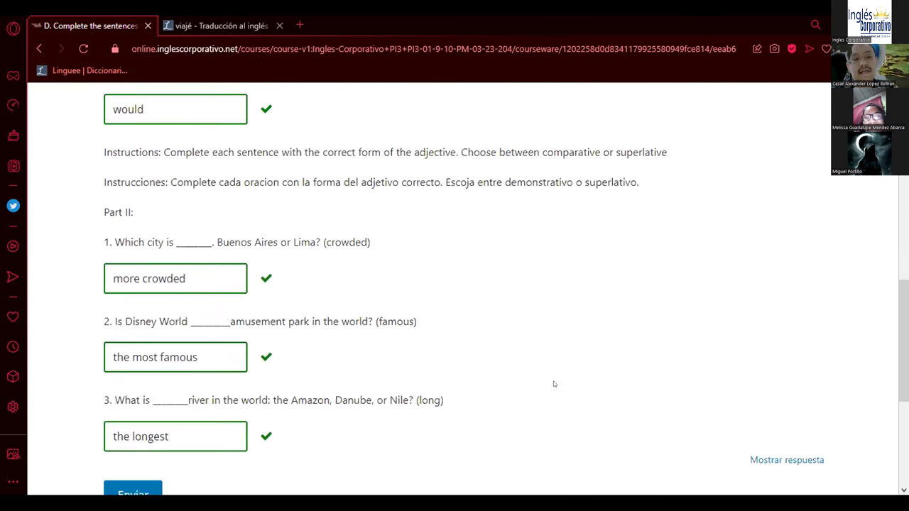
Step: Go on to the exam's next exercise, "E. Complete the requests", and bring its instructions and example into view
scroll(554, 384, down, 3)
click(507, 339)
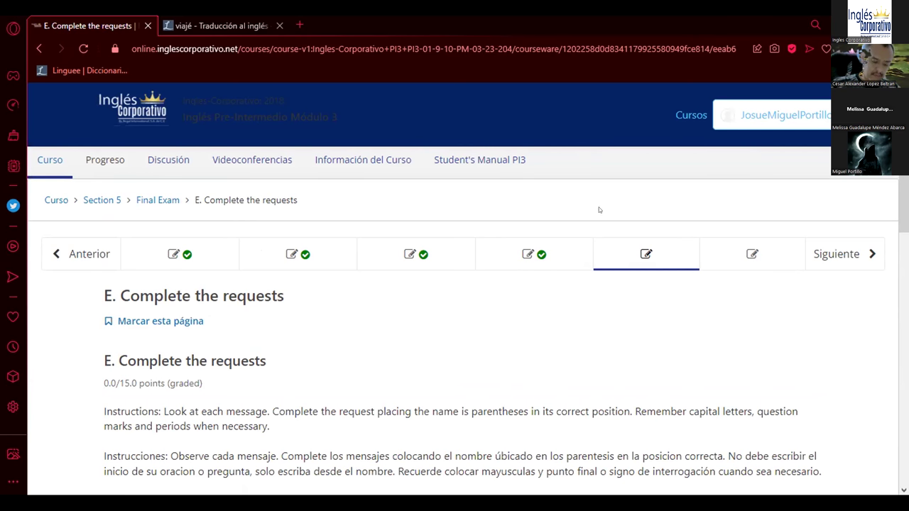
scroll(491, 320, down, 2)
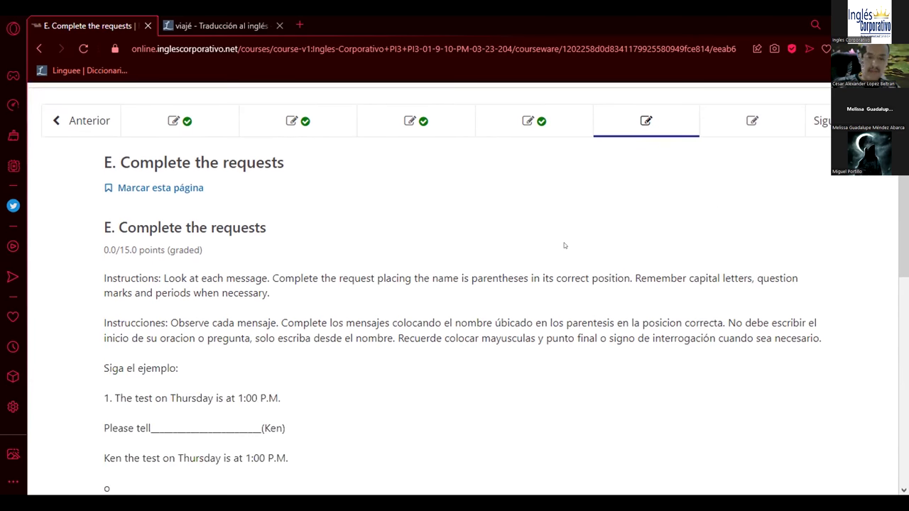